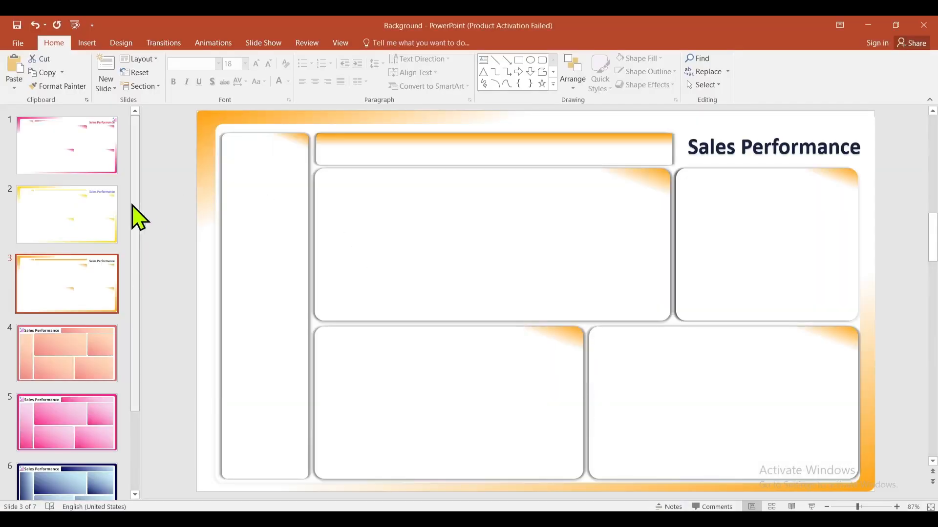
# - Look through the Sales Performance background designs in the slide thumbnails
pyautogui.scroll(-1, 137, 266)
pyautogui.scroll(-1, 140, 266)
pyautogui.scroll(2, 65, 157)
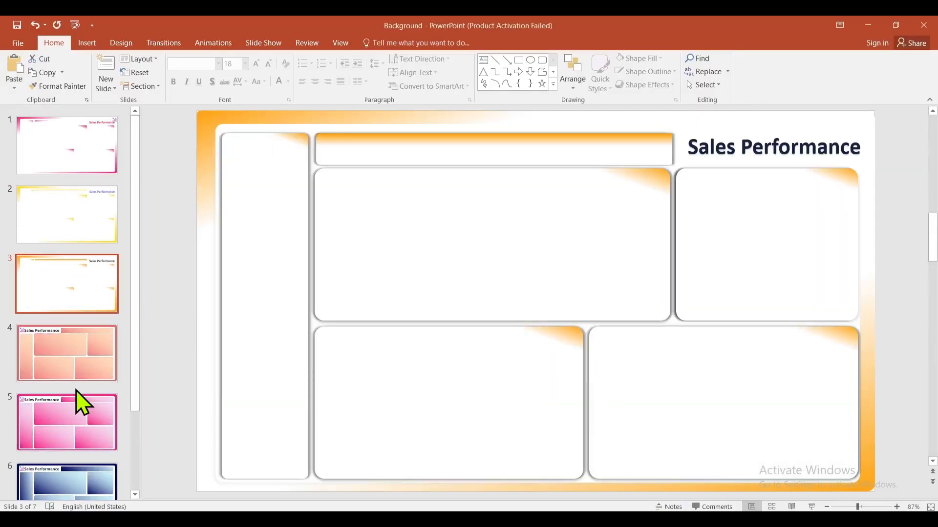
pyautogui.scroll(-1, 75, 391)
pyautogui.scroll(-1, 75, 391)
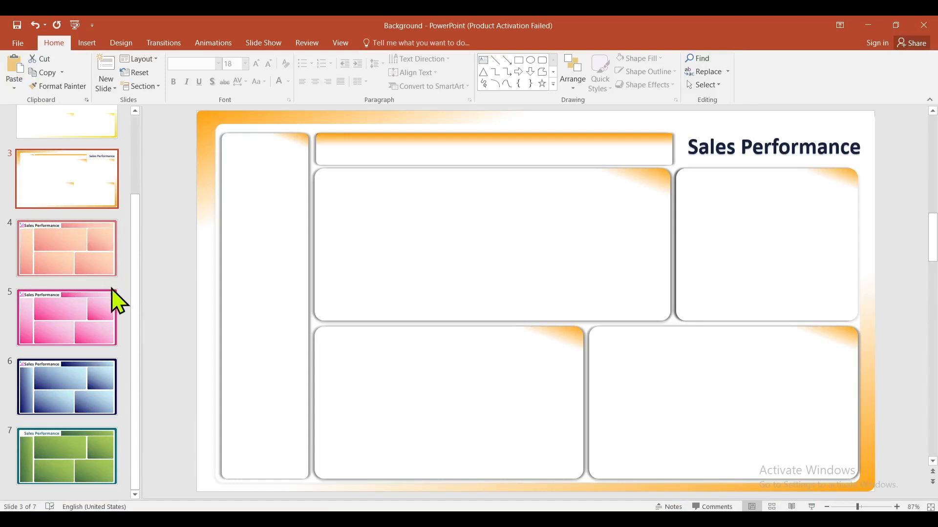
pyautogui.scroll(3, 112, 220)
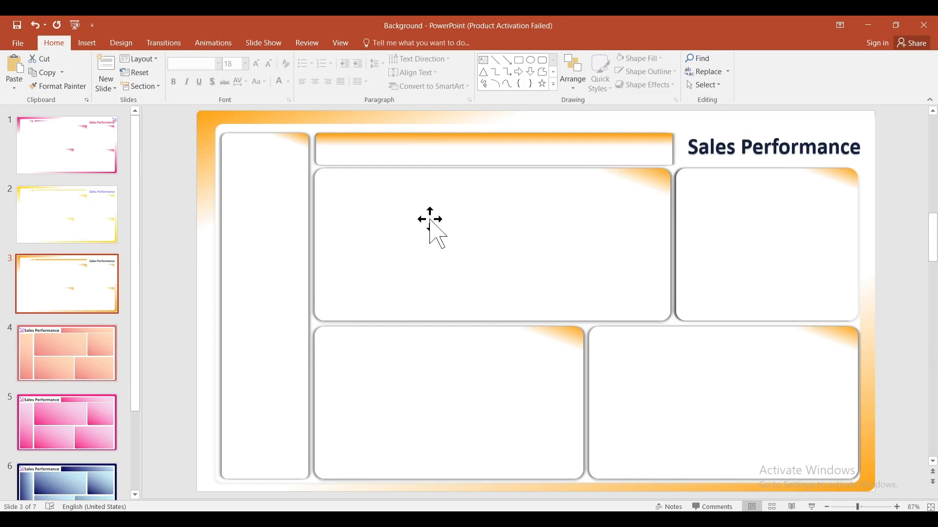
# - Examine the file formats offered for saving a copy of the presentation in the Theme folder, without saving
pyautogui.click(18, 43)
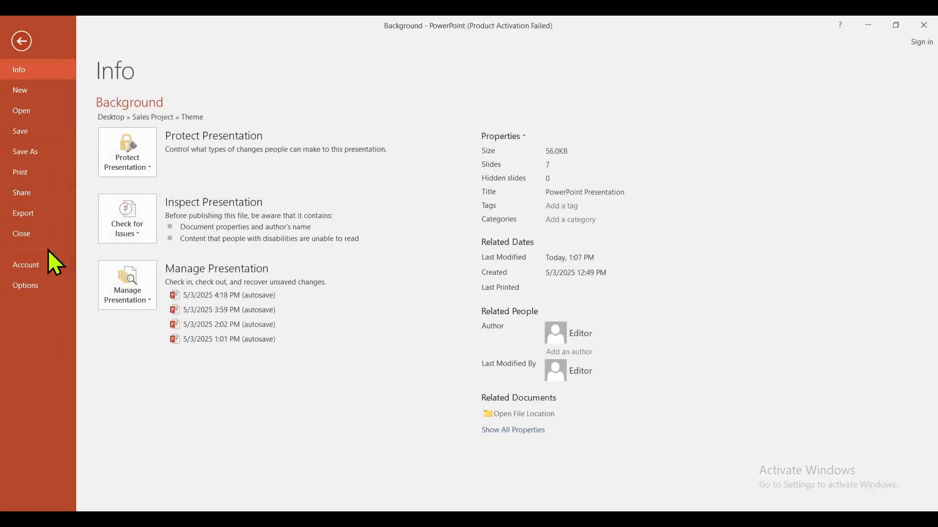
pyautogui.click(57, 157)
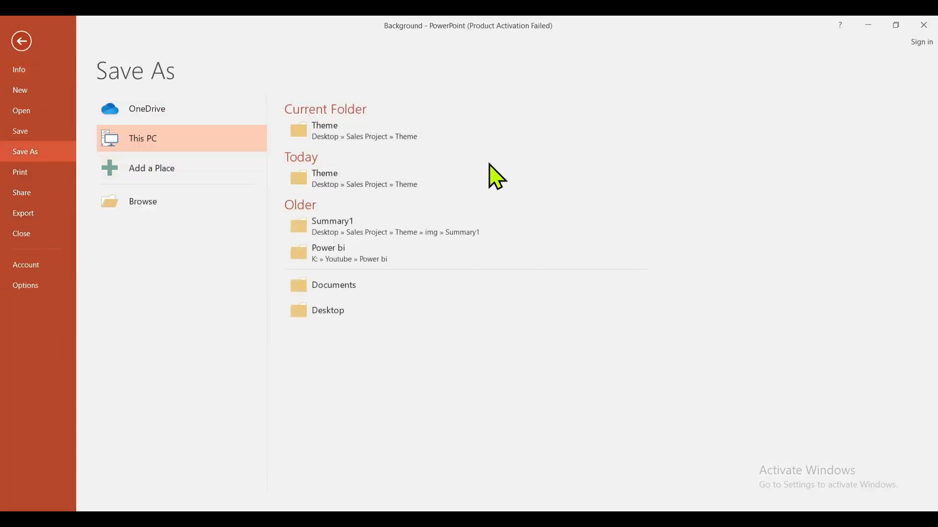
pyautogui.click(492, 178)
pyautogui.moveTo(356, 28); pyautogui.dragTo(545, 100)
pyautogui.click(421, 307)
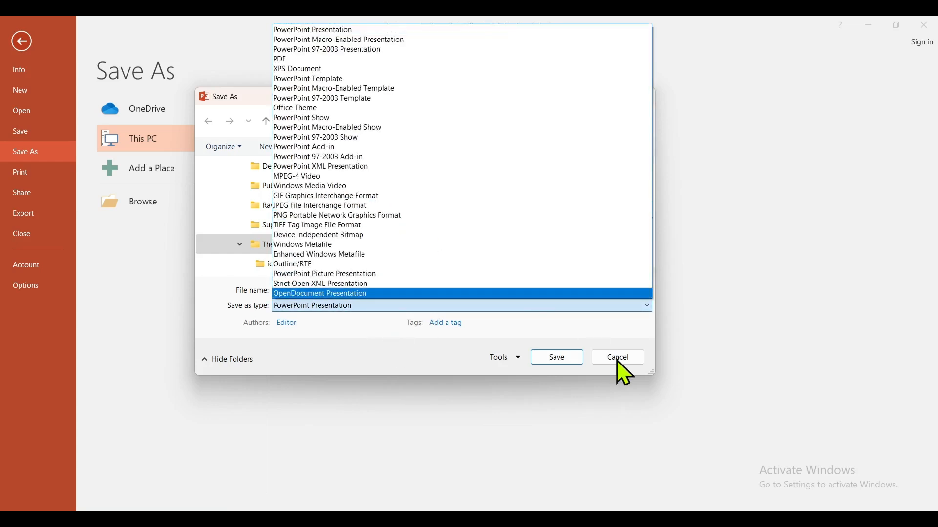
pyautogui.click(618, 362)
pyautogui.click(618, 363)
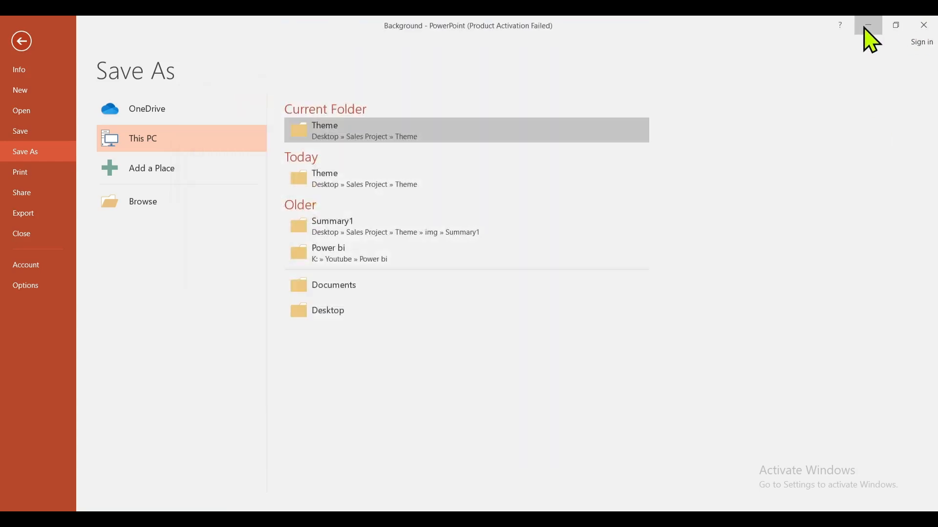
# - Switch to Power BI and set Summary-2-1.png from the Theme folder as the Summary page's canvas background, fully opaque
pyautogui.click(867, 26)
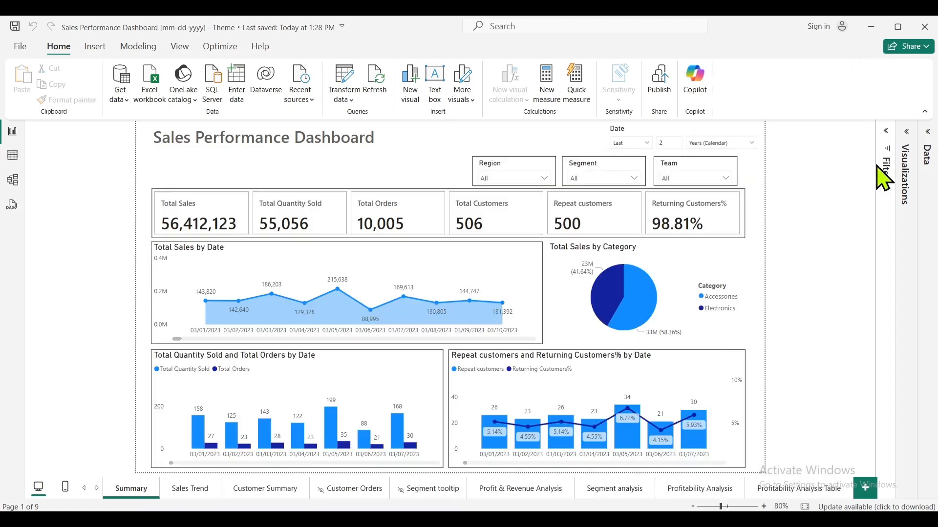
pyautogui.click(906, 139)
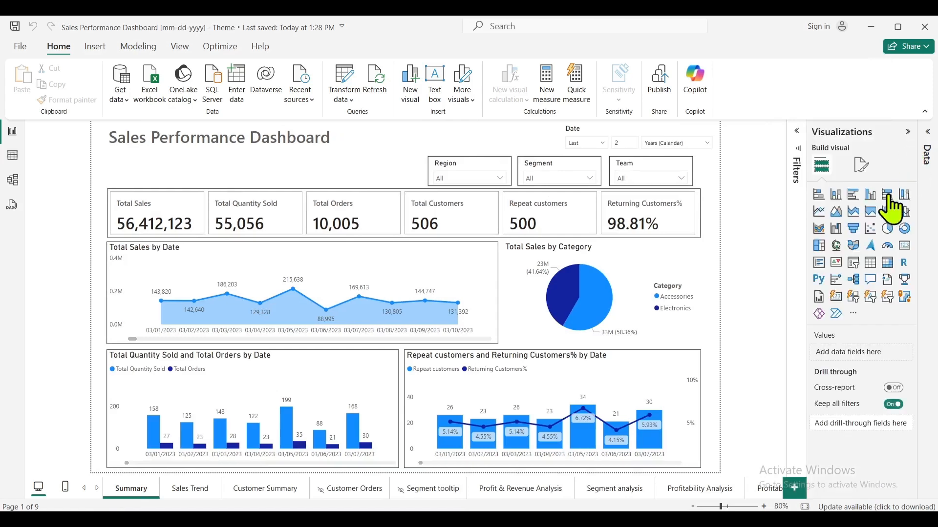
pyautogui.click(862, 165)
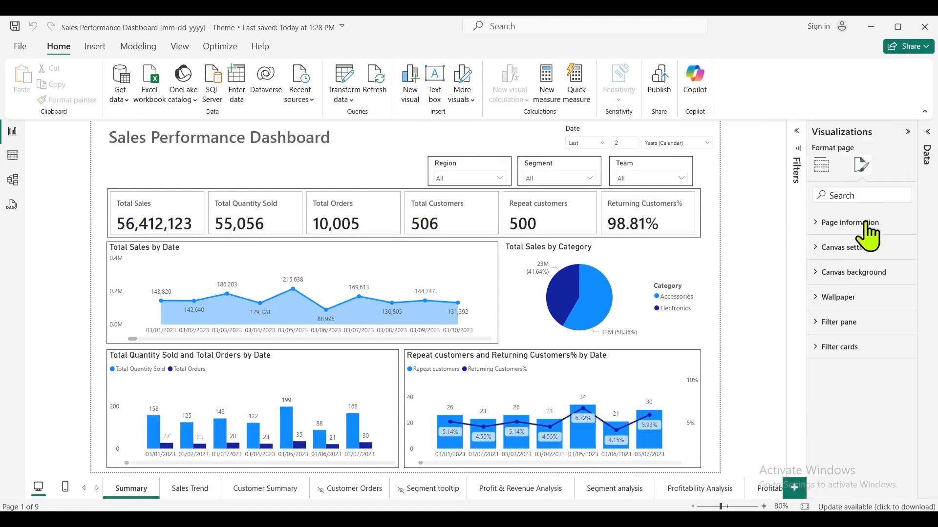
pyautogui.click(868, 274)
pyautogui.click(900, 346)
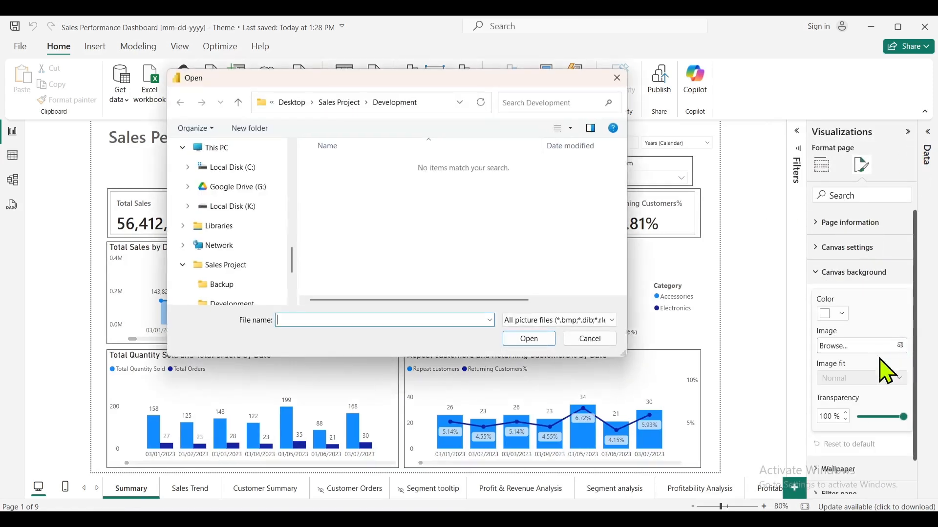
pyautogui.click(351, 105)
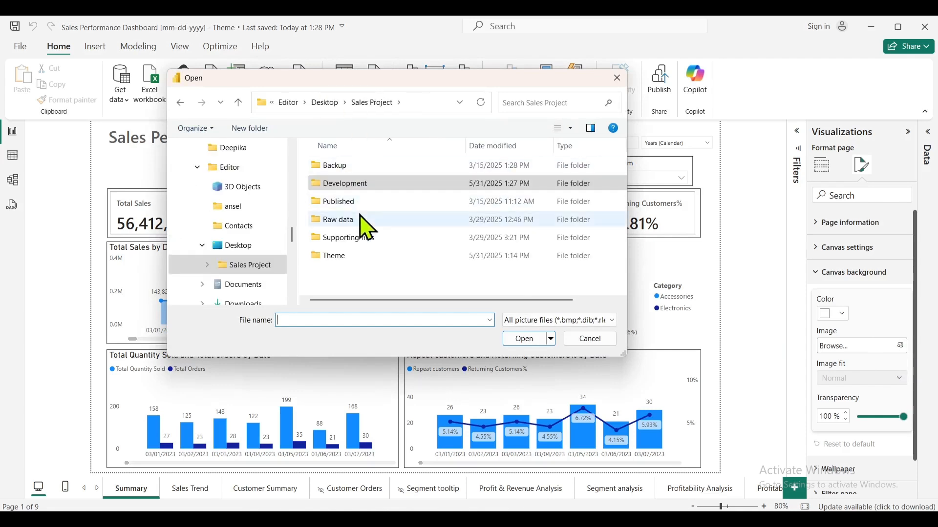
pyautogui.doubleClick(364, 256)
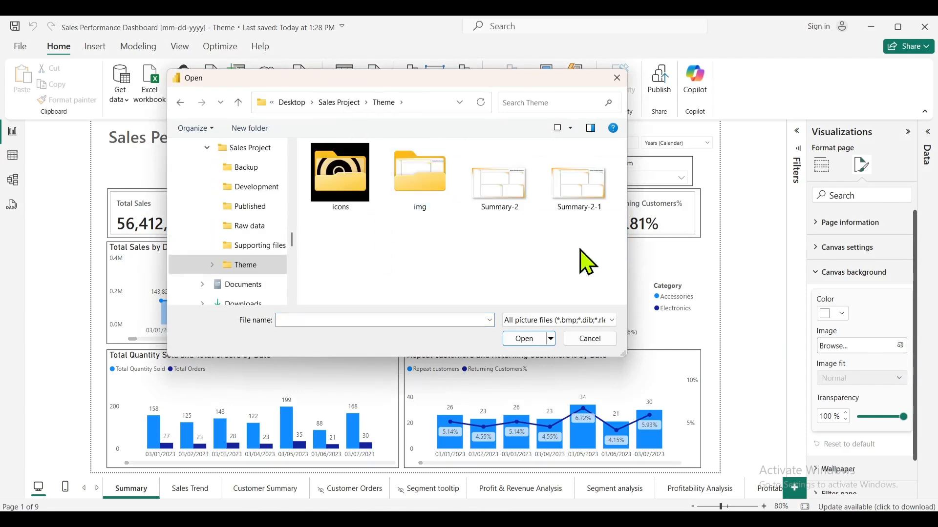
pyautogui.click(601, 207)
pyautogui.click(521, 341)
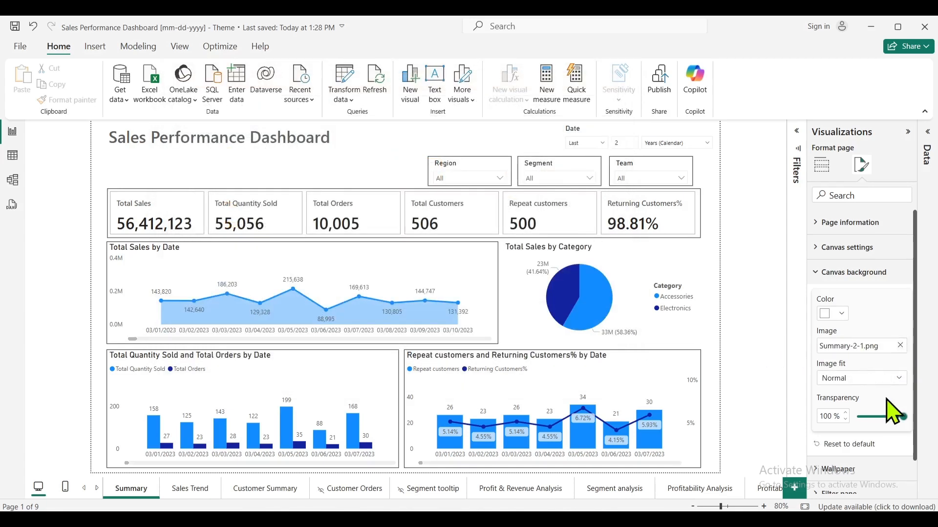
pyautogui.moveTo(900, 415); pyautogui.dragTo(796, 429)
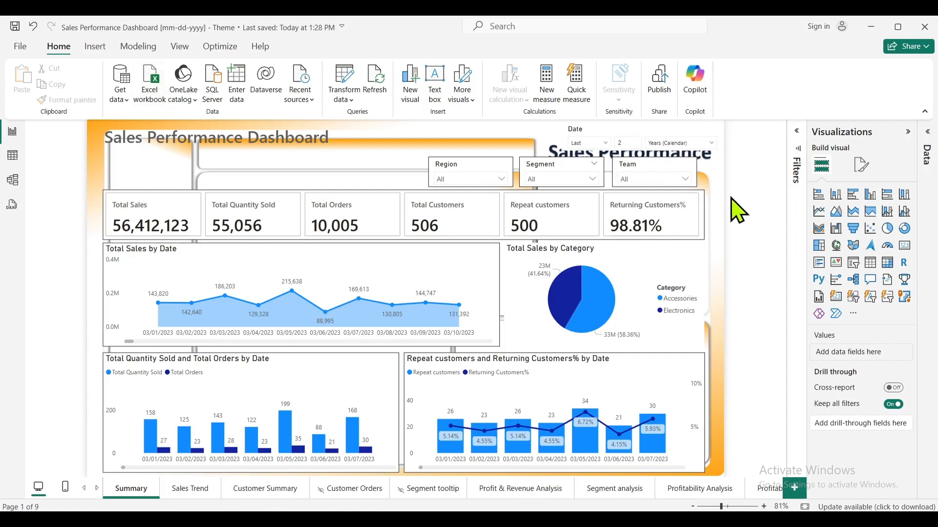
# - Delete the Sales Performance Dashboard title and fit the KPI card visual into the width of the background's narrow vertical panel
pyautogui.click(328, 147)
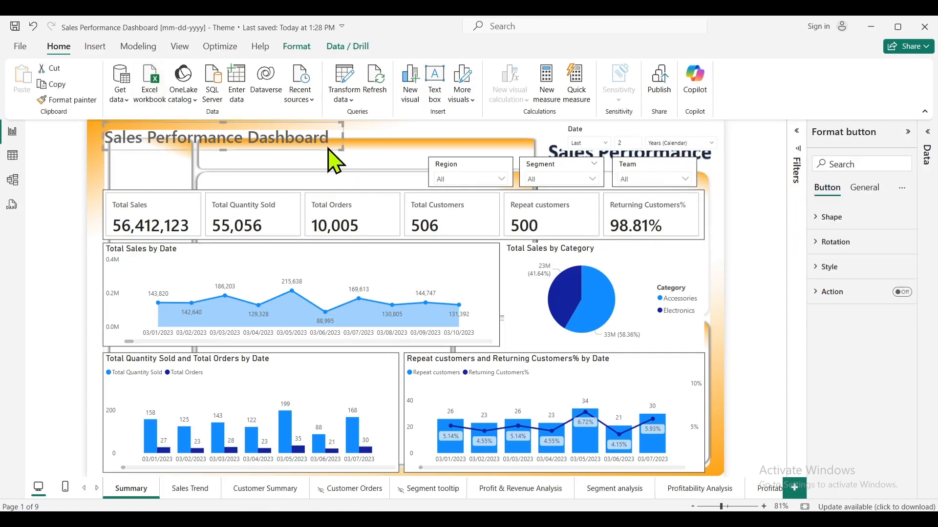
pyautogui.press('Delete')
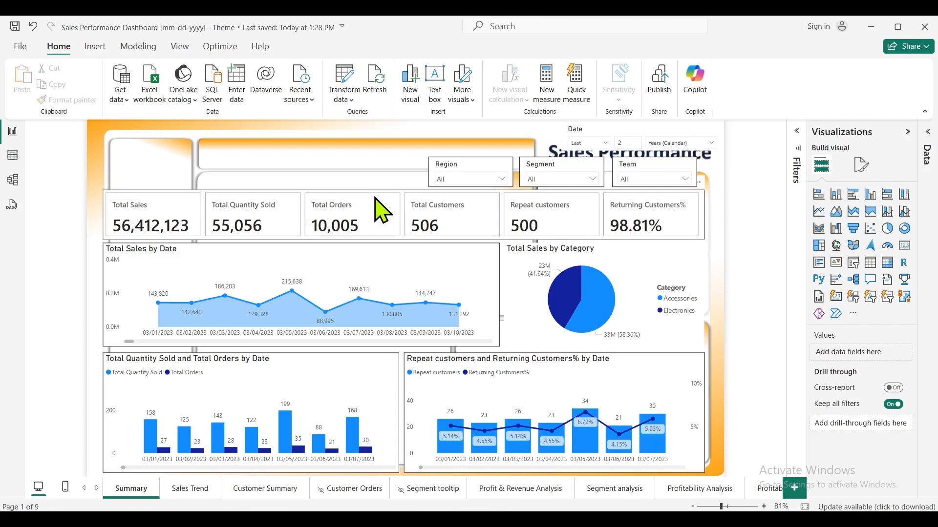
pyautogui.click(335, 226)
pyautogui.moveTo(324, 218); pyautogui.dragTo(279, 168)
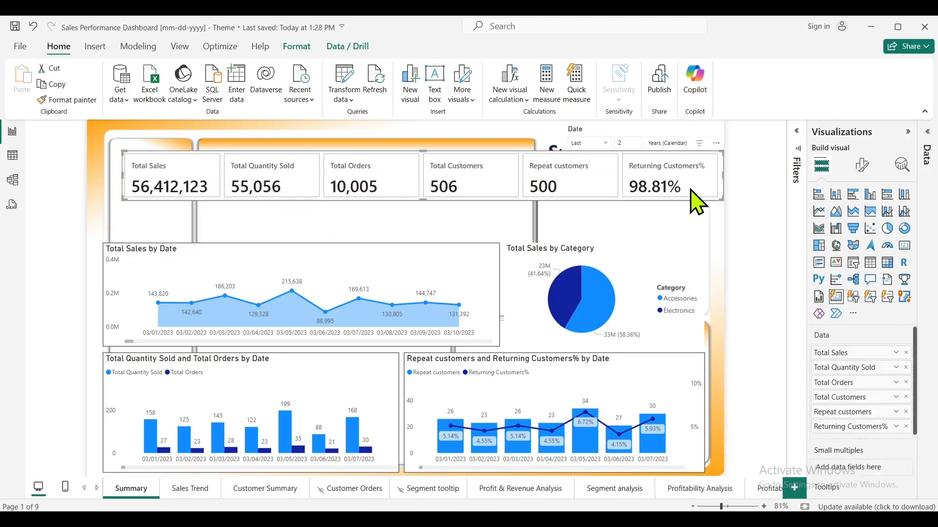
pyautogui.moveTo(718, 176); pyautogui.dragTo(153, 196)
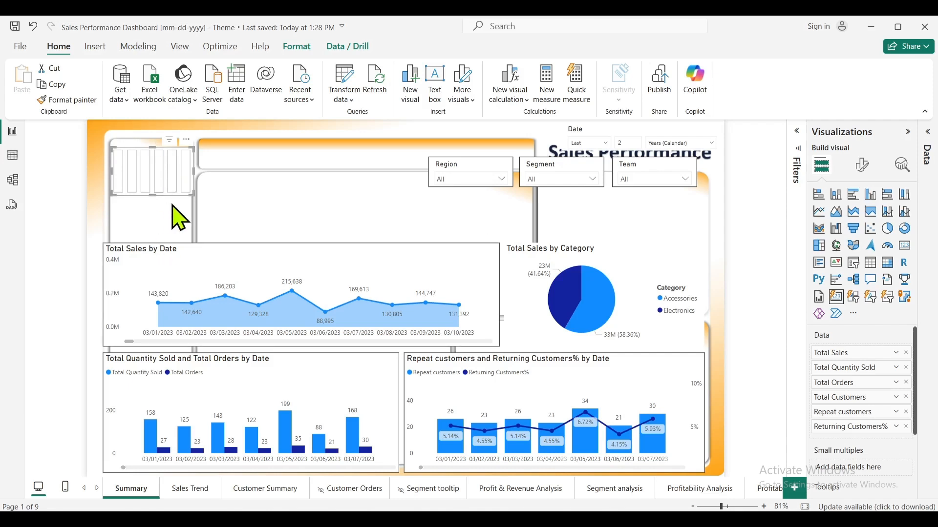
# - Move the line, pie, combo and column charts roughly onto their matching panels of the background image
pyautogui.moveTo(364, 288); pyautogui.dragTo(458, 226)
pyautogui.moveTo(666, 272); pyautogui.dragTo(673, 235)
pyautogui.moveTo(523, 383); pyautogui.dragTo(562, 376)
pyautogui.moveTo(324, 392); pyautogui.dragTo(423, 377)
# - Arrange the KPI cards in a single column and stretch the visual to the full height of its vertical panel
pyautogui.click(178, 186)
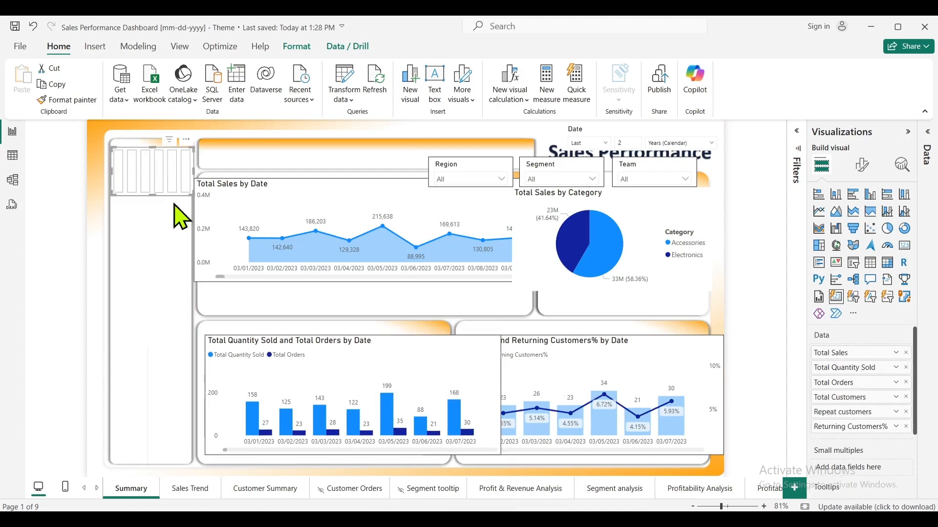
pyautogui.click(864, 166)
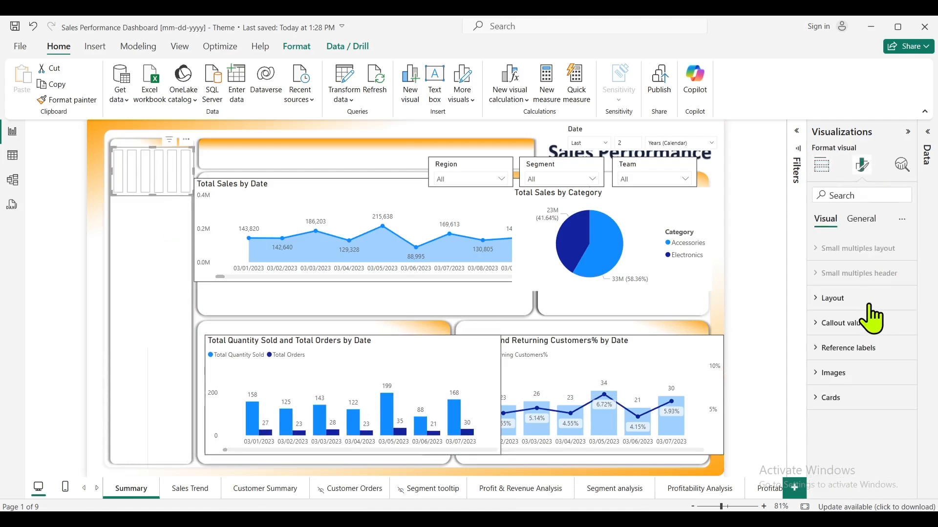
pyautogui.click(870, 298)
pyautogui.click(864, 364)
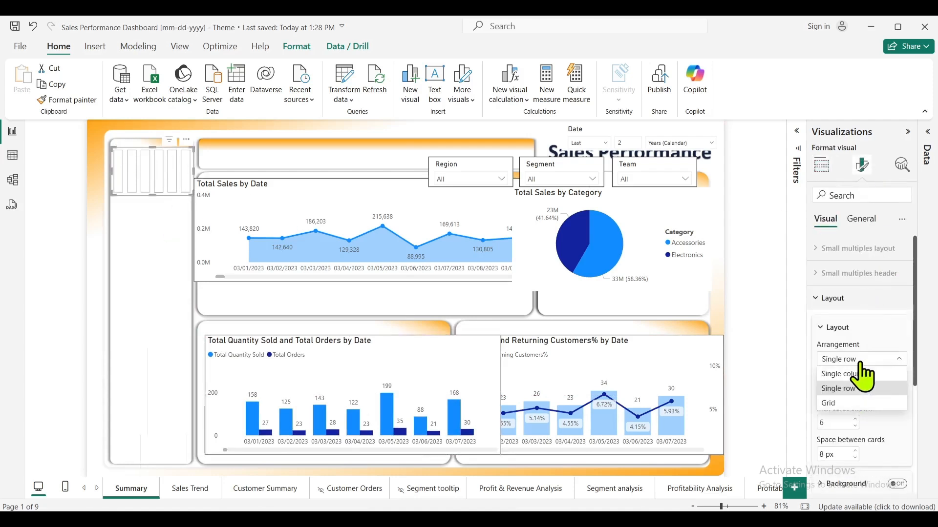
pyautogui.click(852, 377)
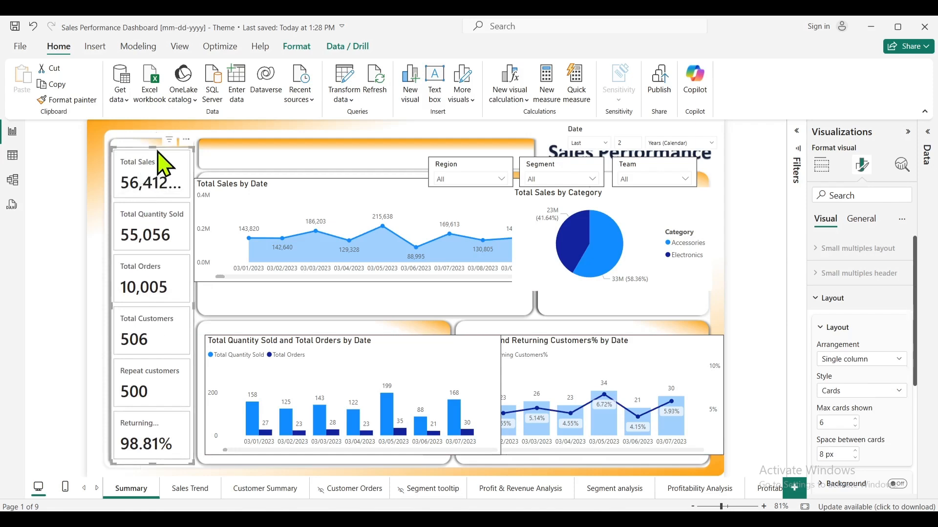
pyautogui.moveTo(153, 147); pyautogui.dragTo(153, 140)
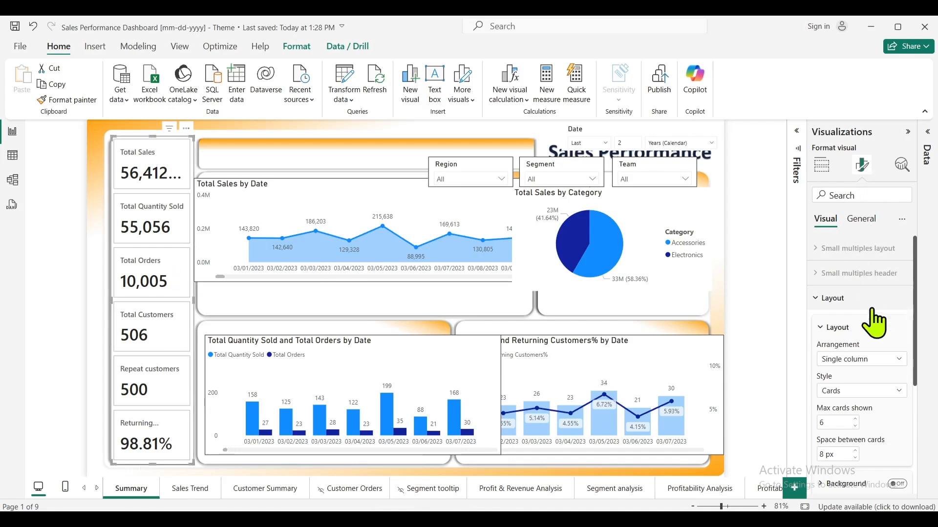
# - Turn off the background of the individual cards in the KPI card visual
pyautogui.click(858, 195)
pyautogui.write('ba')
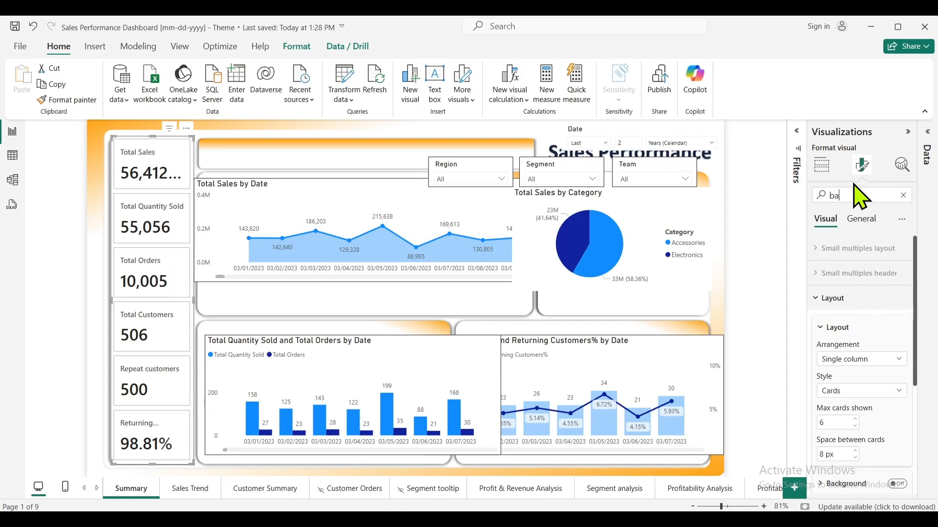
pyautogui.write('ck')
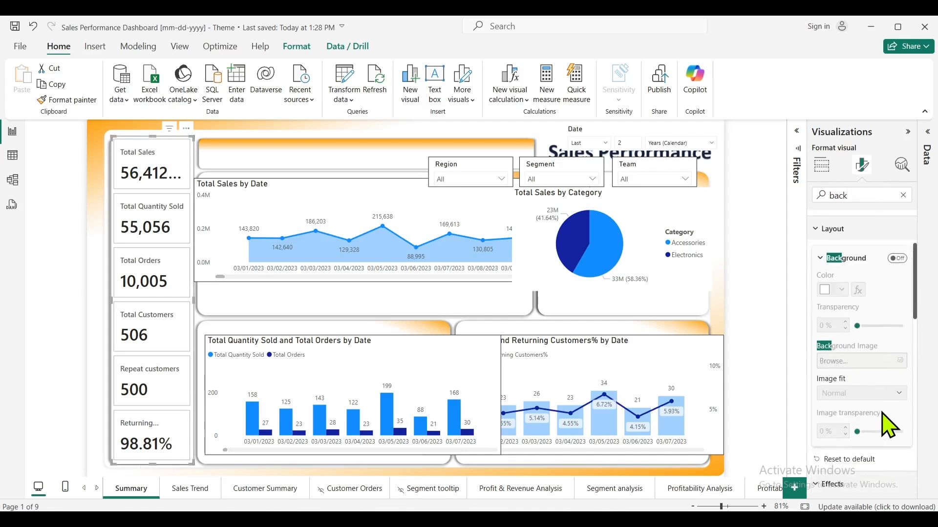
pyautogui.scroll(-3, 889, 425)
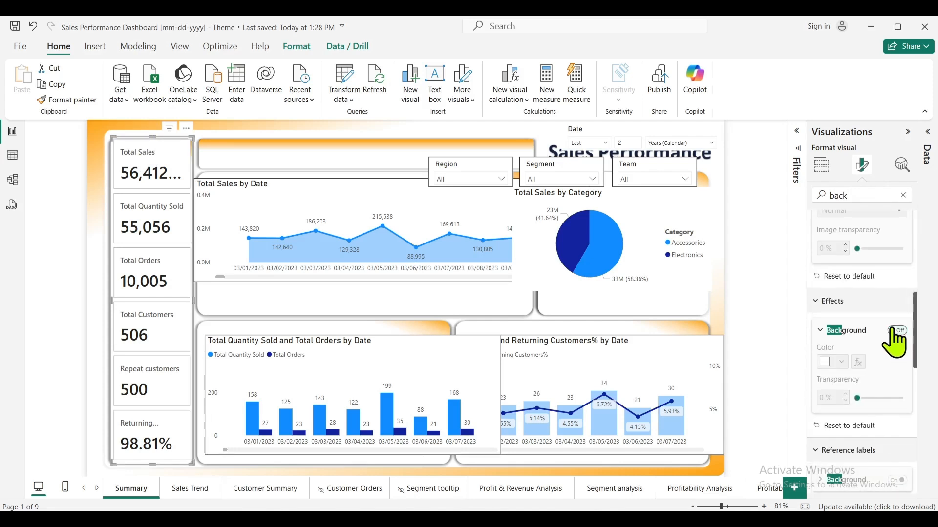
pyautogui.scroll(-3, 879, 420)
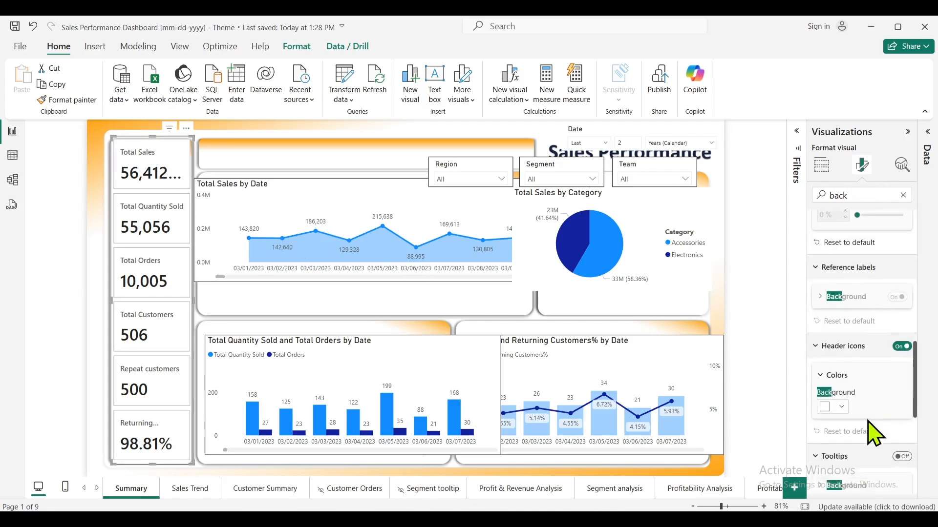
pyautogui.scroll(-5, 882, 391)
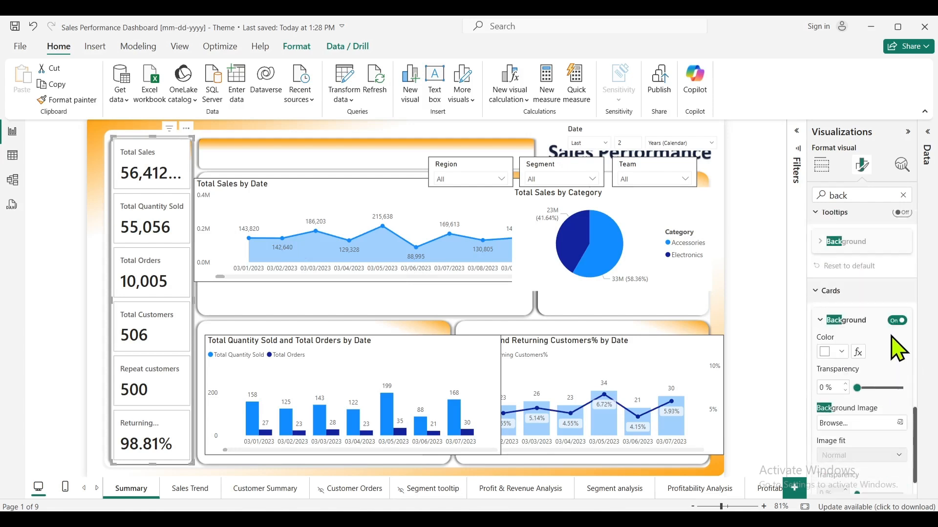
pyautogui.click(897, 321)
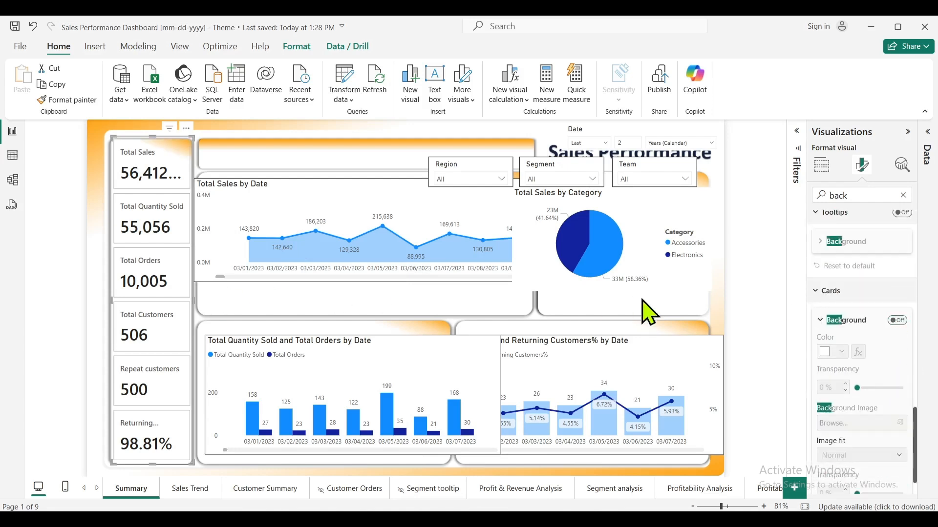
# - Turn off the border of the individual cards in the KPI card visual
pyautogui.scroll(-1, 859, 415)
pyautogui.doubleClick(867, 195)
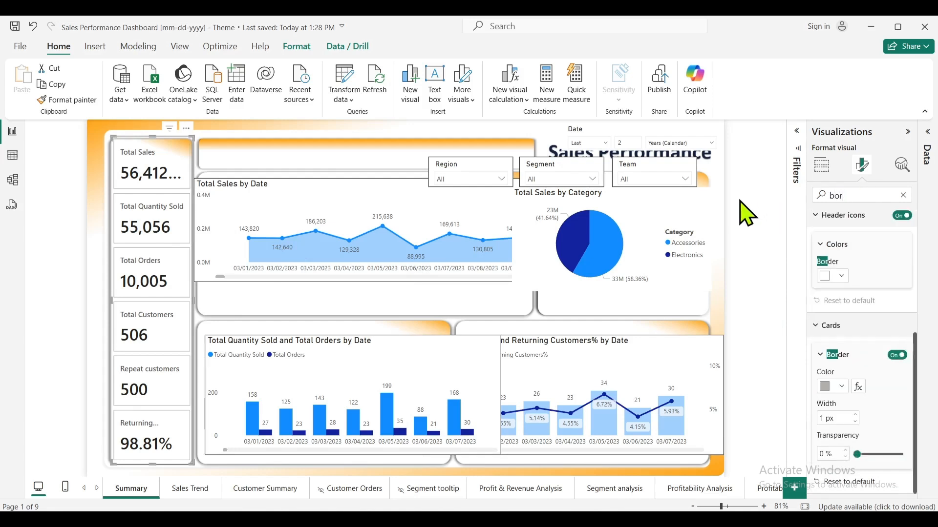
pyautogui.click(897, 355)
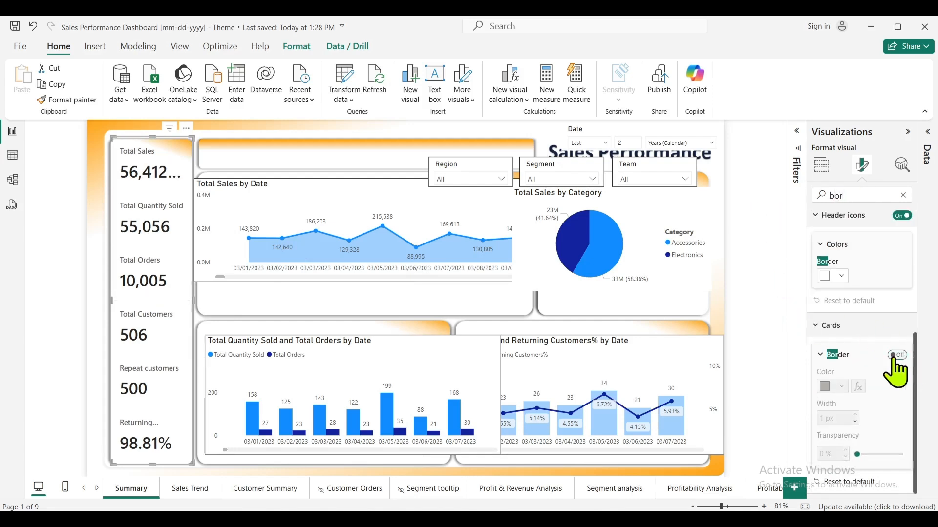
pyautogui.click(904, 196)
pyautogui.click(750, 245)
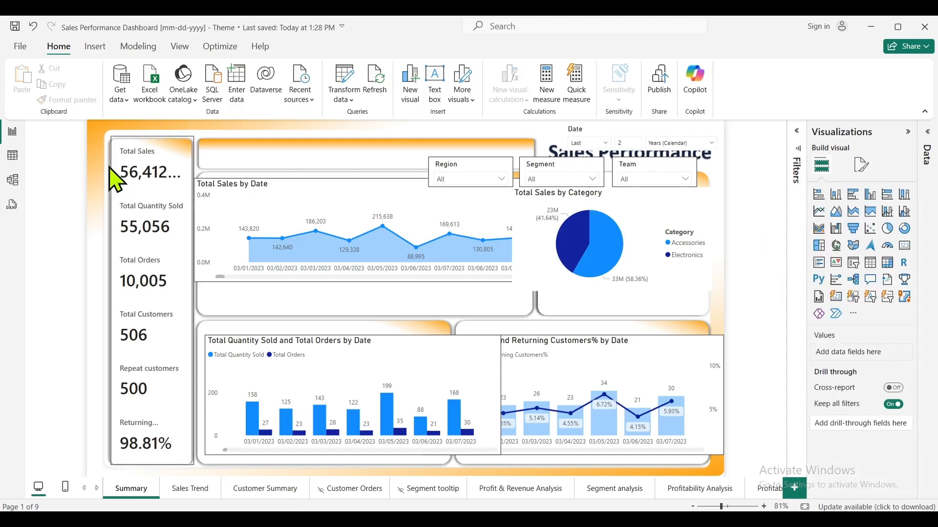
# - Set the height of the KPI card visual to 655 so it fits inside its vertical panel
pyautogui.click(157, 171)
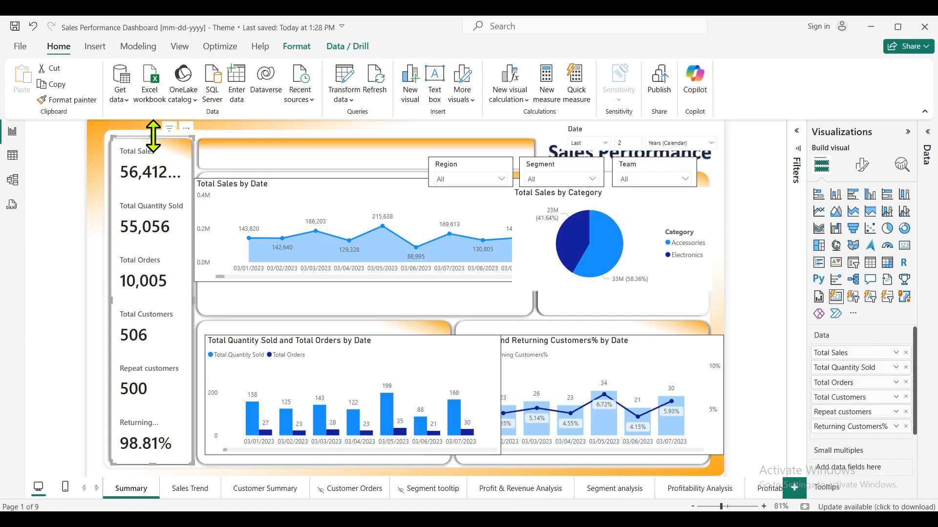
pyautogui.click(158, 153)
pyautogui.click(862, 165)
pyautogui.click(866, 222)
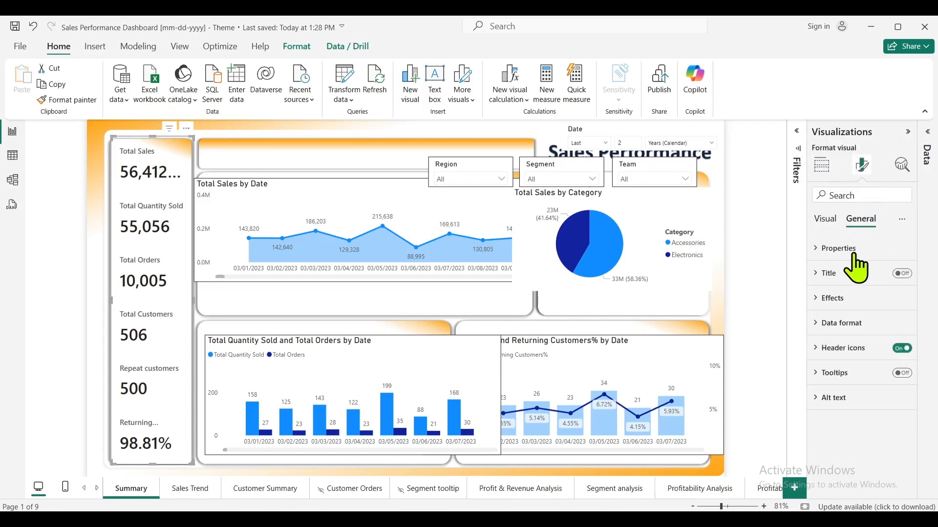
pyautogui.click(858, 248)
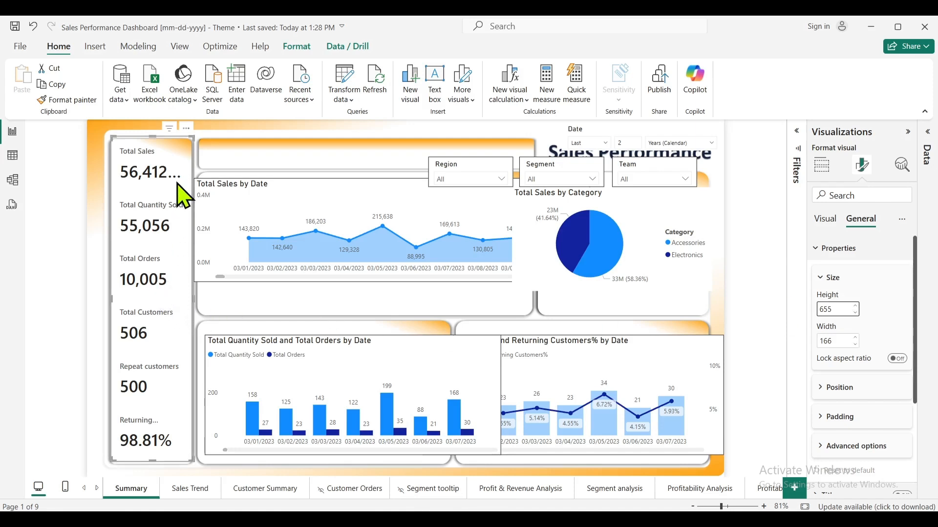
pyautogui.click(222, 147)
# - Shift the KPI card visual down slightly and fine-tune its vertical position to centre it within its panel
pyautogui.click(175, 147)
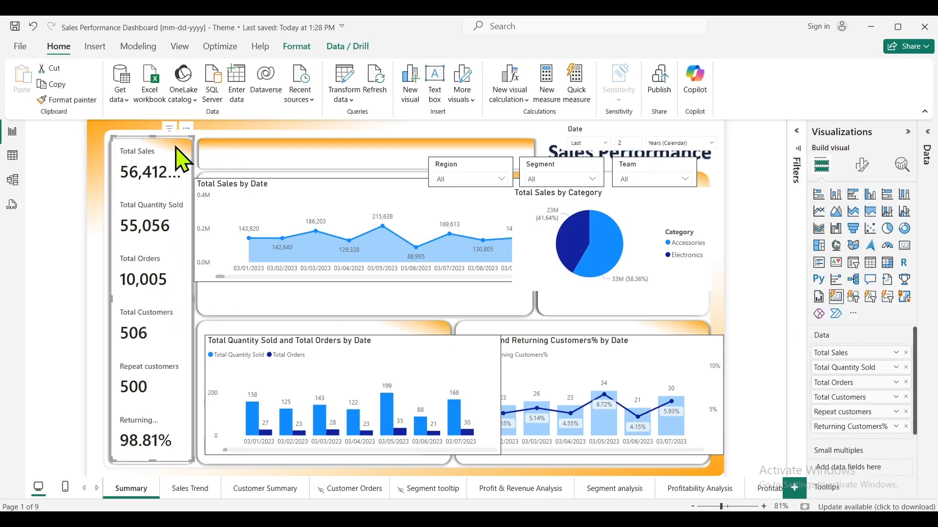
pyautogui.moveTo(182, 158); pyautogui.dragTo(175, 151)
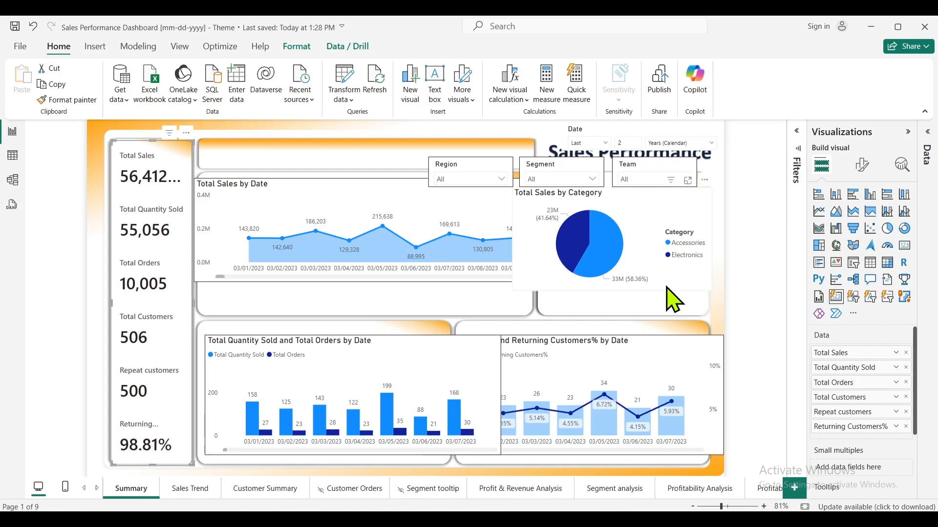
pyautogui.click(863, 165)
pyautogui.click(872, 218)
pyautogui.click(846, 250)
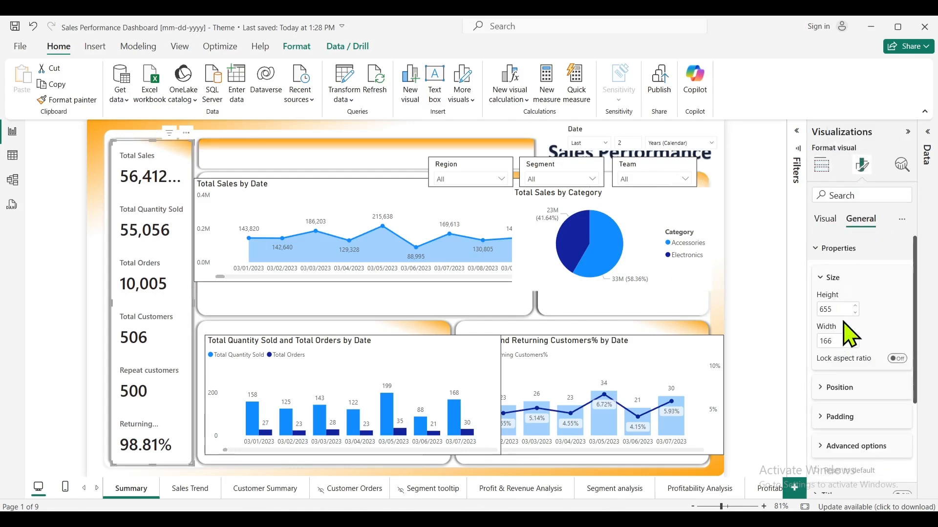
pyautogui.click(848, 390)
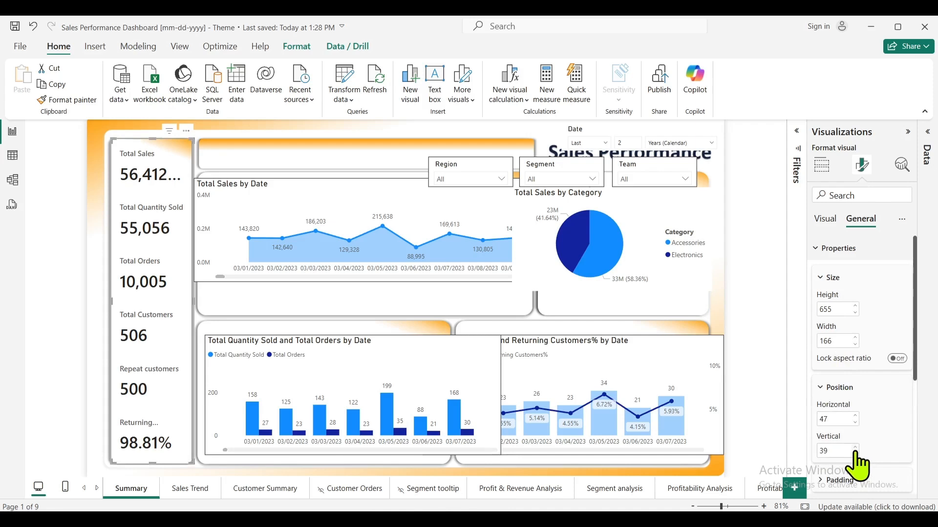
pyautogui.click(736, 374)
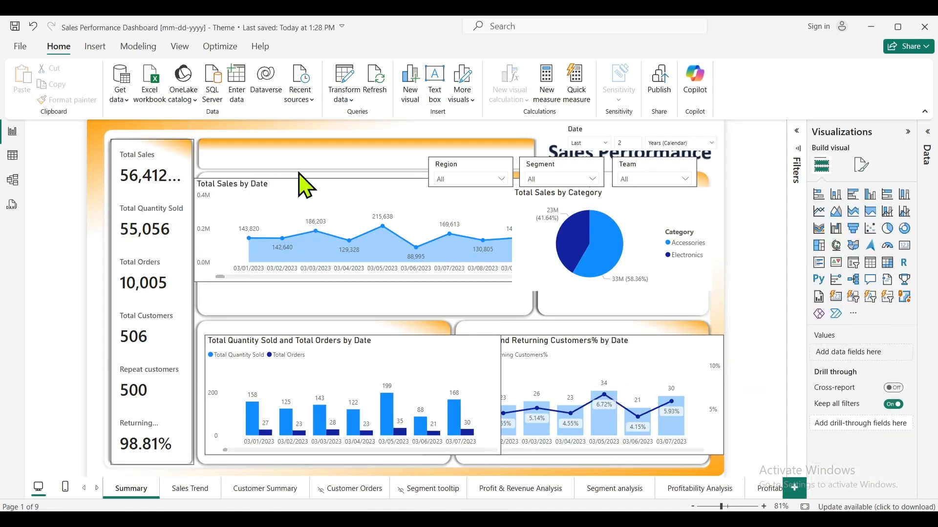
# - Move the Region, Segment and Team slicers together into the narrow panel above the line chart
pyautogui.click(478, 171)
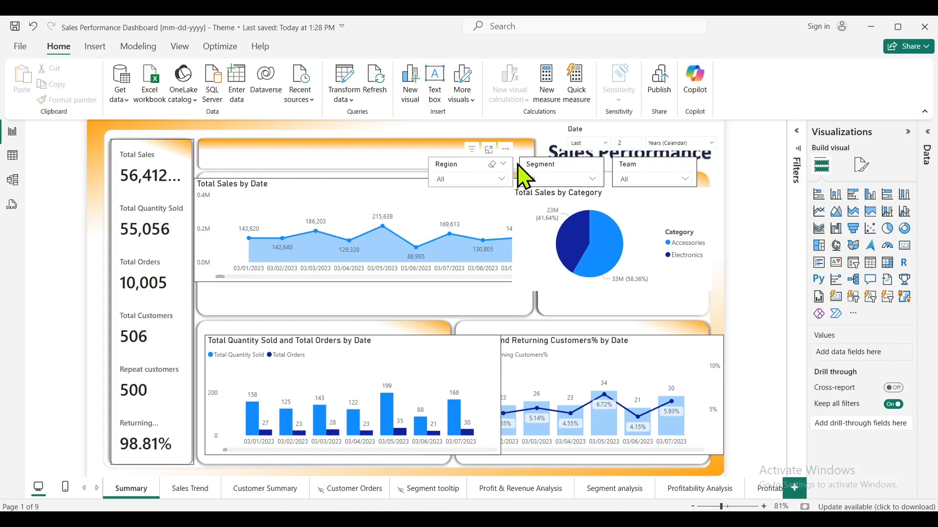
pyautogui.keyDown('ctrl'); pyautogui.click(556, 177); pyautogui.keyUp('ctrl')
pyautogui.keyDown('ctrl'); pyautogui.click(672, 184); pyautogui.keyUp('ctrl')
pyautogui.moveTo(672, 184); pyautogui.dragTo(418, 152)
pyautogui.click(419, 151)
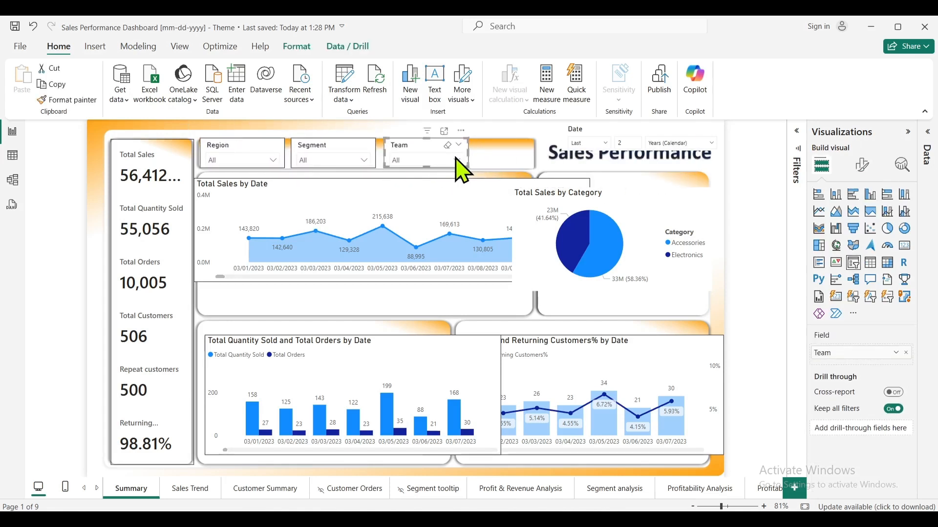
# - Move the Date slicer beside the Team slicer, in line with the other slicers
pyautogui.click(269, 154)
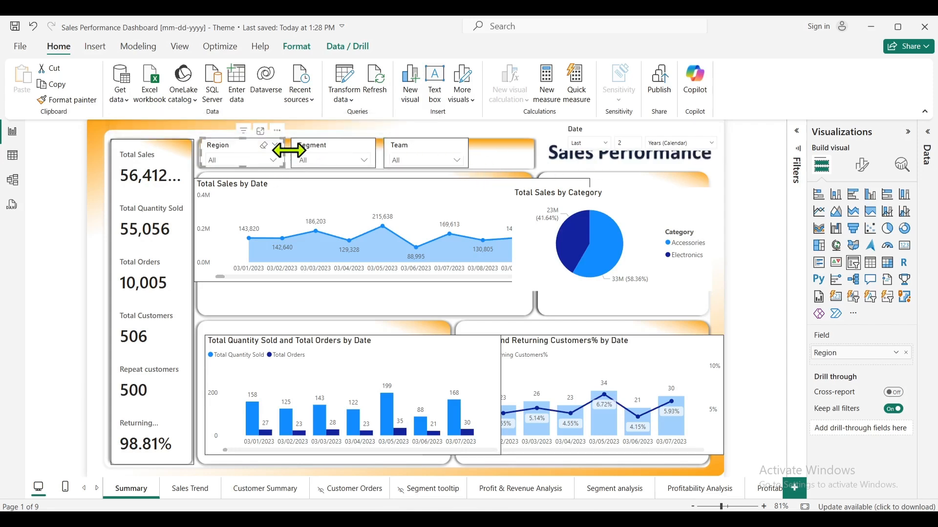
pyautogui.click(262, 162)
pyautogui.click(244, 156)
pyautogui.click(179, 185)
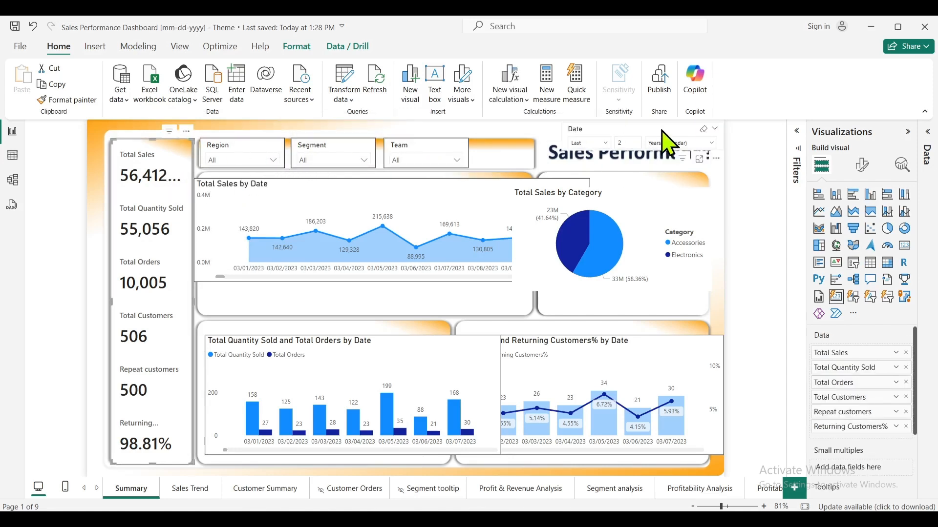
pyautogui.click(664, 144)
pyautogui.moveTo(660, 144); pyautogui.dragTo(563, 160)
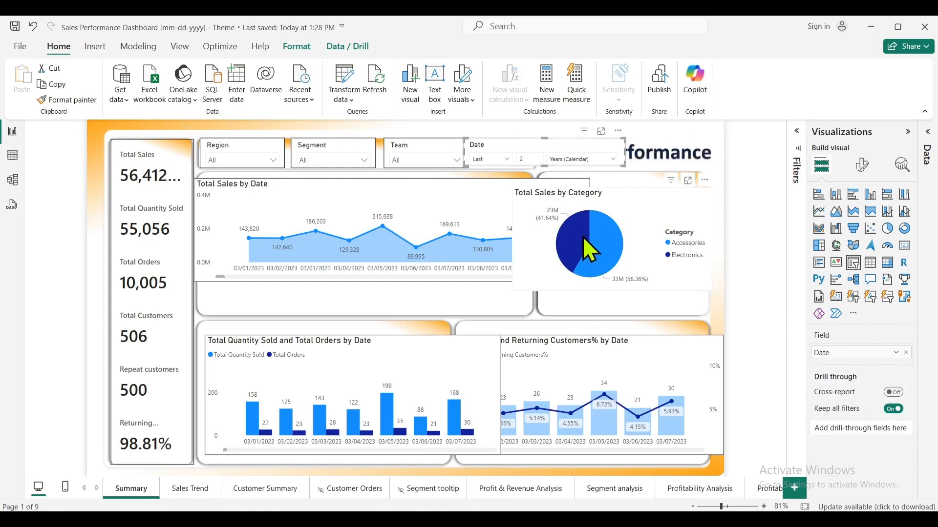
# - Shrink the Total Sales by Category pie chart into its panel and narrow the Total Sales by Date chart to its panel's width
pyautogui.click(644, 215)
pyautogui.moveTo(513, 236)
pyautogui.mouseDown()
pyautogui.moveTo(585, 239)
pyautogui.moveTo(619, 223)
pyautogui.moveTo(525, 236)
pyautogui.mouseUp()
pyautogui.click(473, 212)
# - Set the callout value font size to 21 for all series in the KPI card visual
pyautogui.click(151, 169)
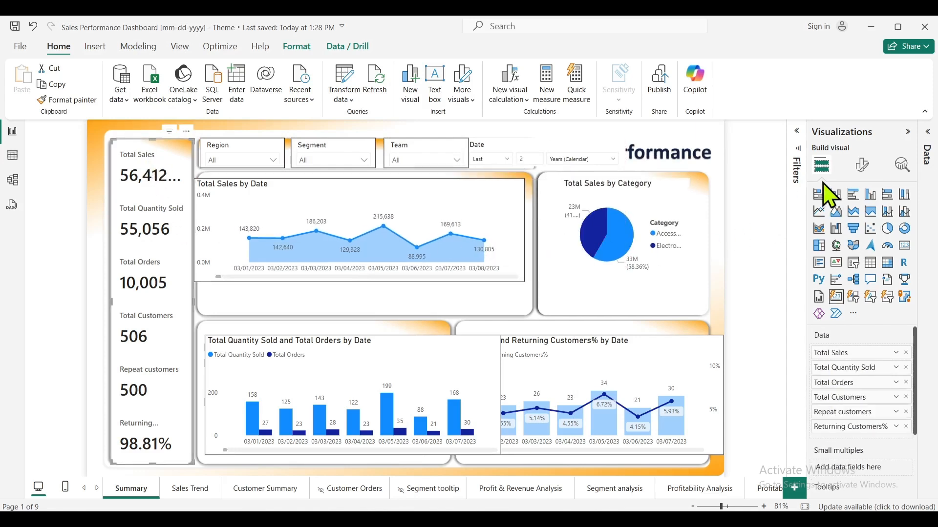
pyautogui.click(863, 165)
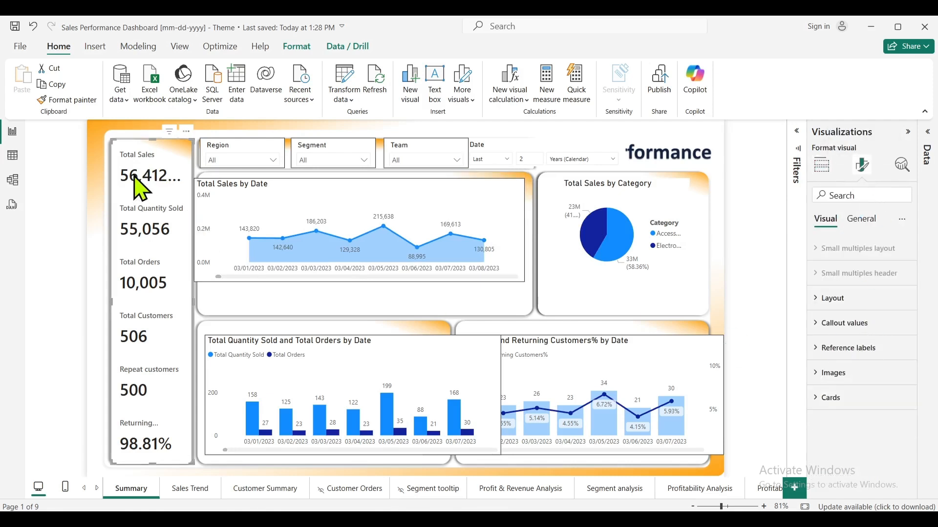
pyautogui.click(858, 323)
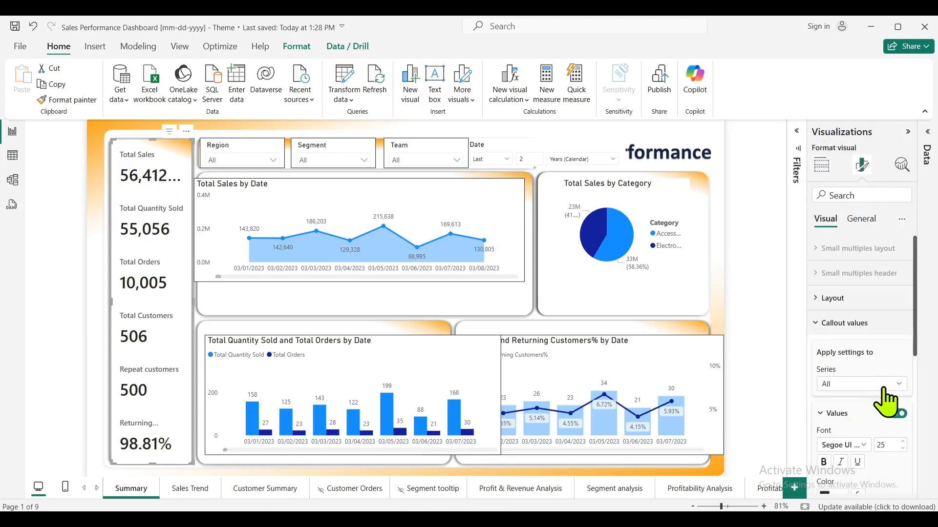
pyautogui.scroll(-1, 882, 391)
pyautogui.click(863, 384)
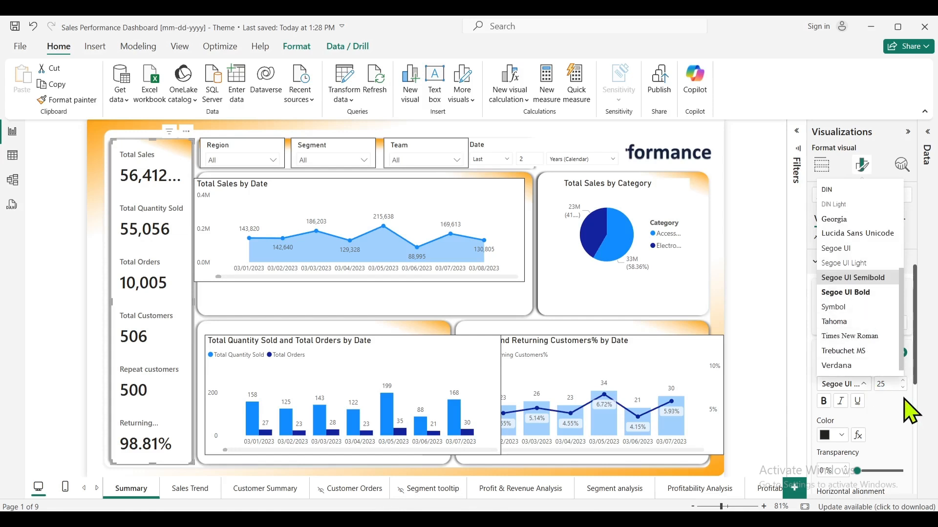
pyautogui.click(879, 384)
pyautogui.write('21')
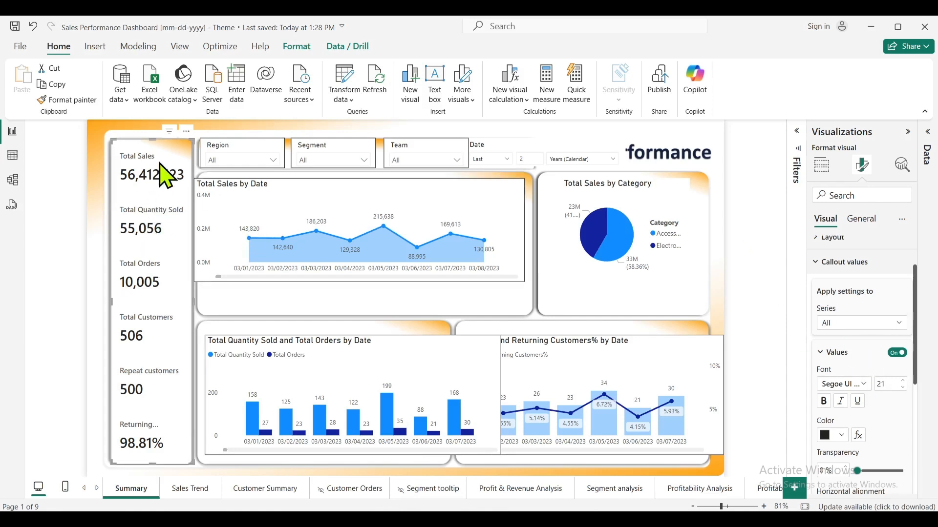
# - Set the display units of the Total Sales callout value to Auto
pyautogui.scroll(-4, 893, 415)
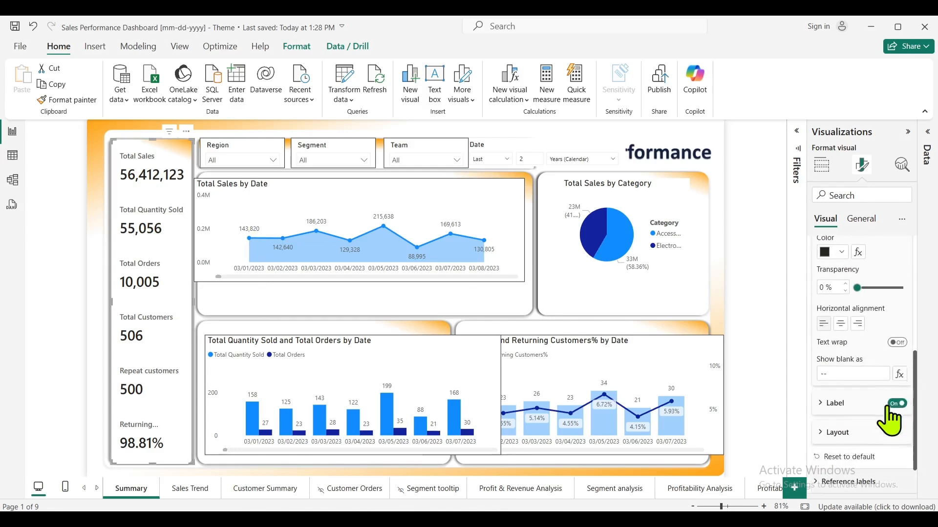
pyautogui.scroll(3, 872, 381)
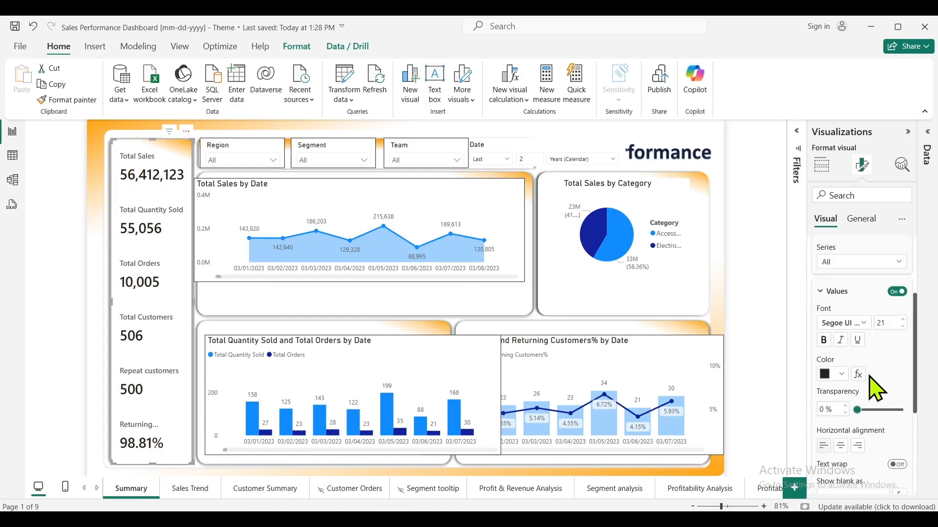
pyautogui.click(855, 263)
pyautogui.click(848, 292)
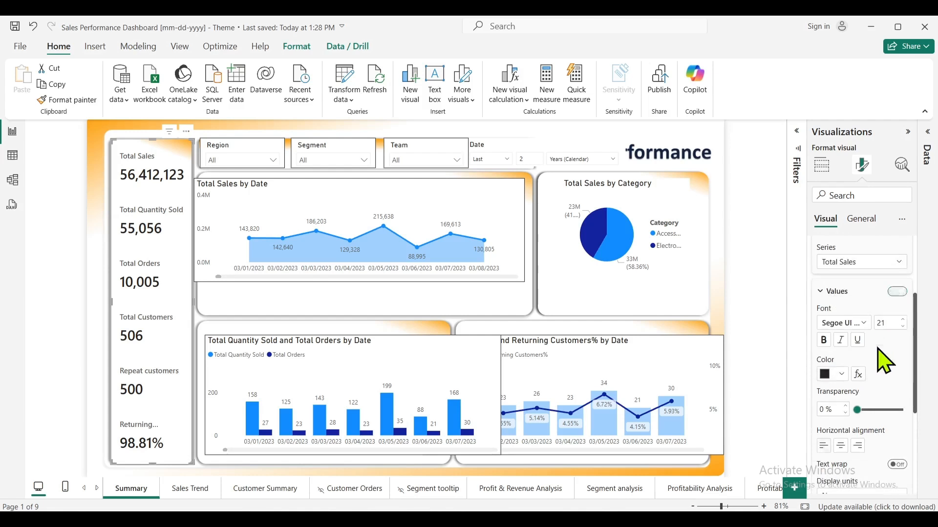
pyautogui.scroll(-4, 875, 406)
pyautogui.click(852, 312)
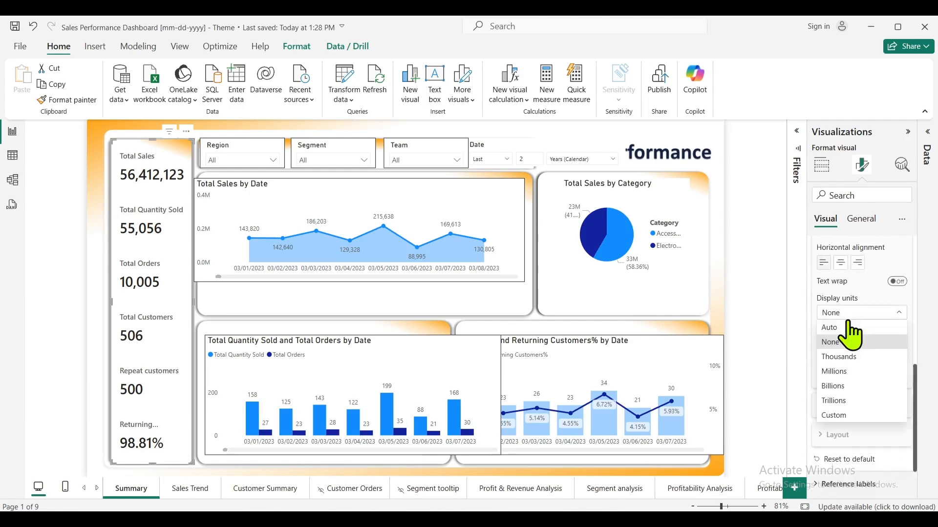
pyautogui.click(845, 328)
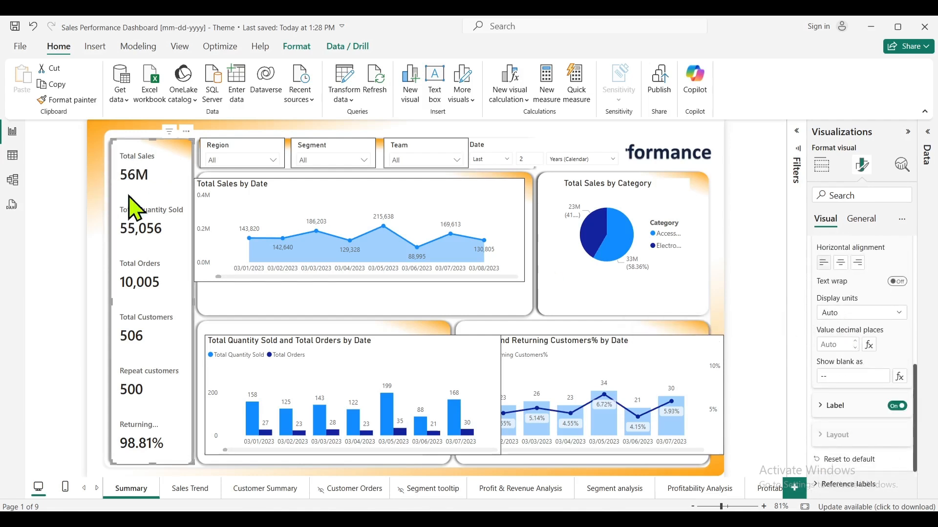
pyautogui.click(739, 256)
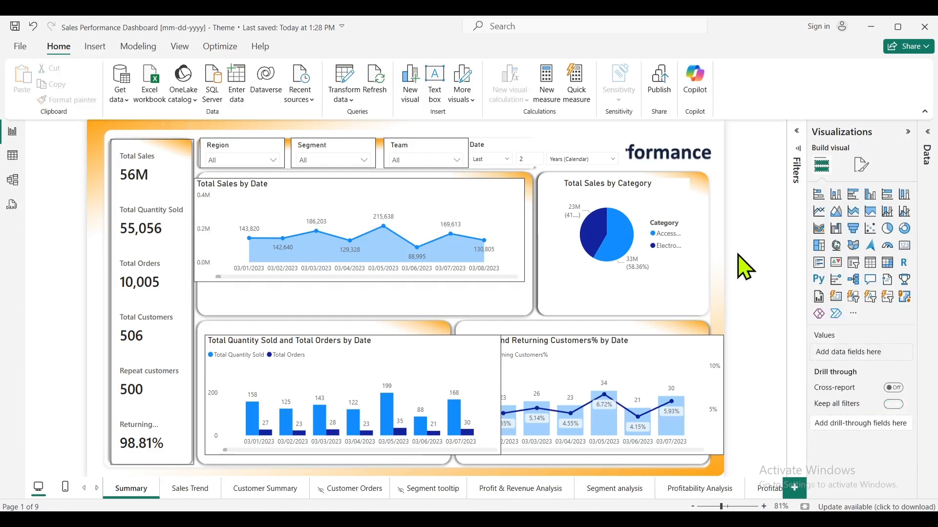
# - Rename the Returning Customers% field to "Rept Customers%" for the KPI card visual only
pyautogui.click(171, 438)
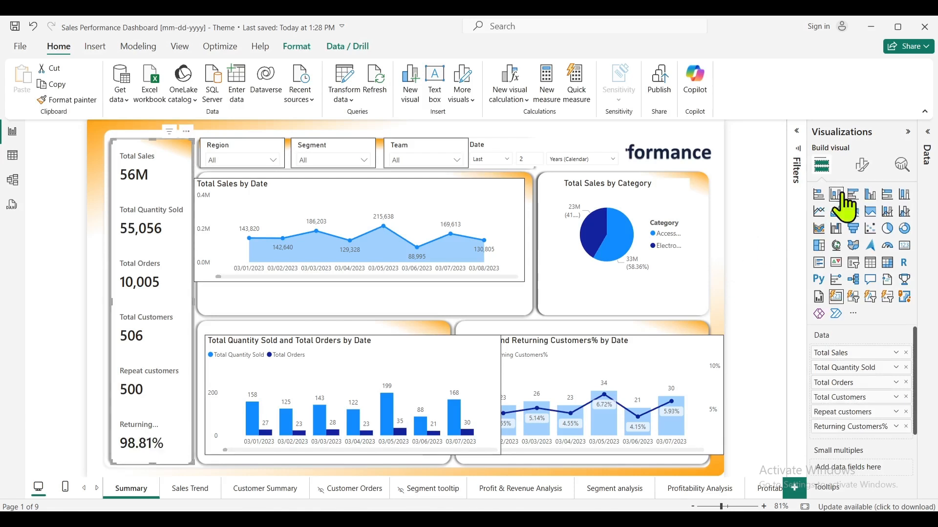
pyautogui.click(863, 165)
pyautogui.click(823, 165)
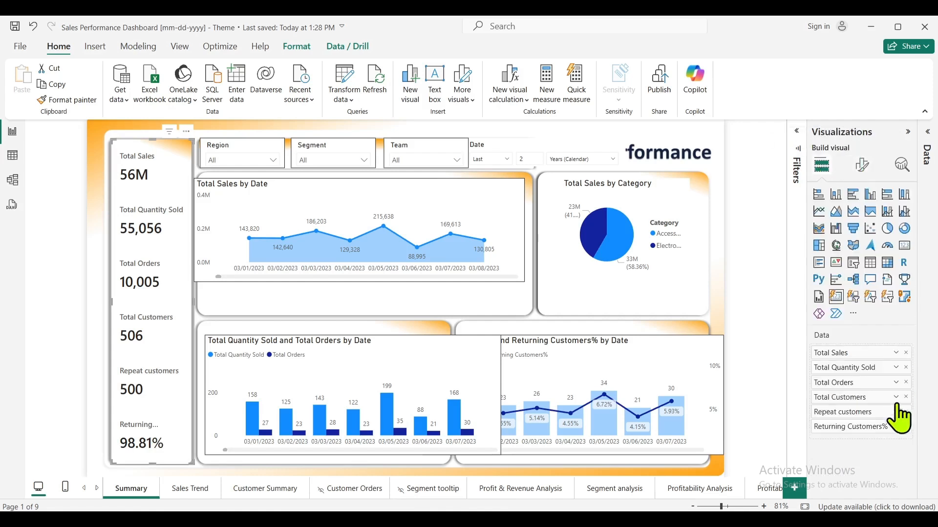
pyautogui.rightClick(849, 431)
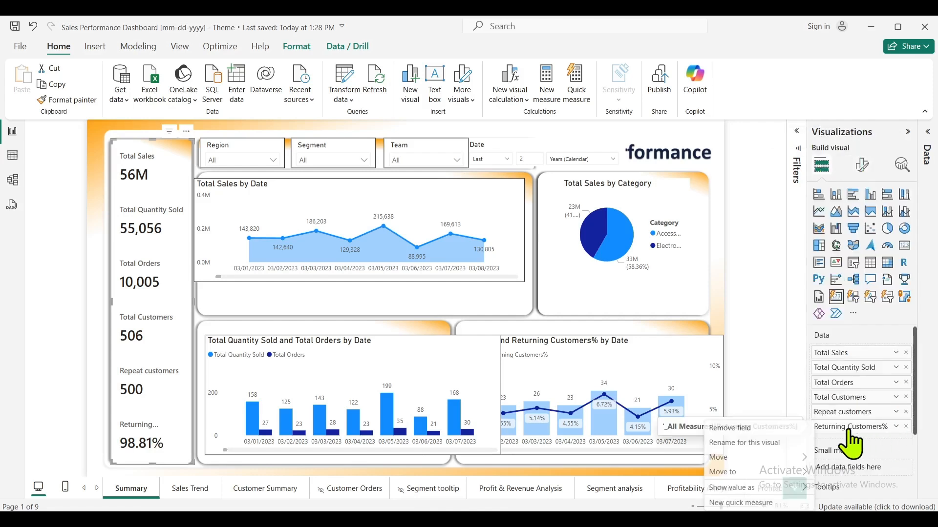
pyautogui.click(786, 446)
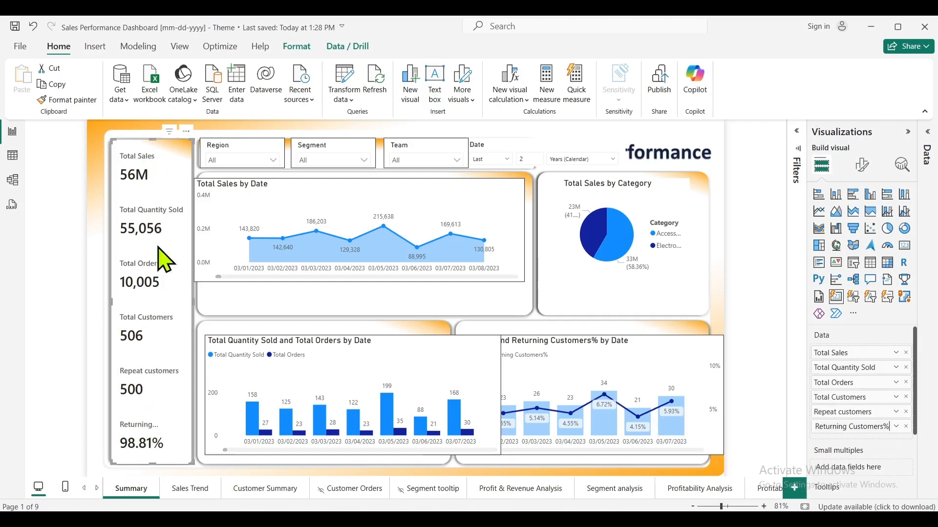
pyautogui.moveTo(848, 427); pyautogui.dragTo(825, 429)
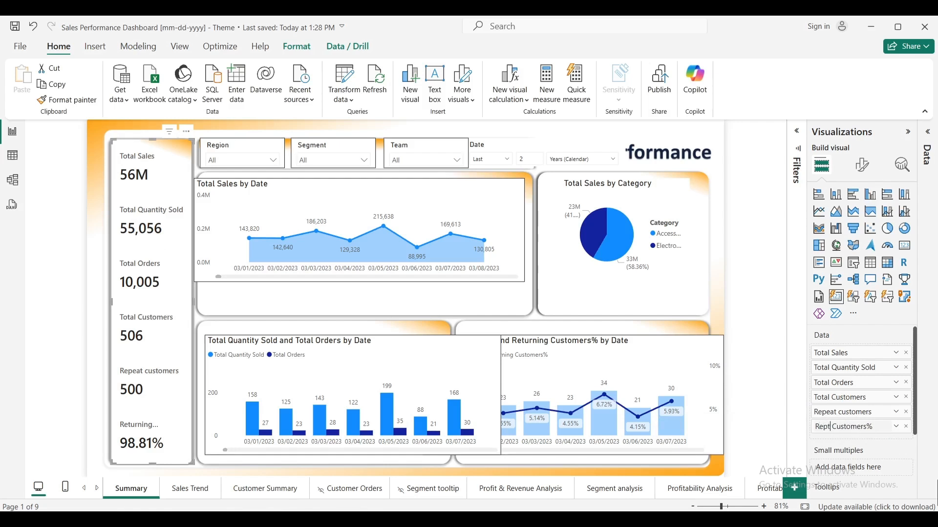
pyautogui.write('pt')
pyautogui.press('Return')
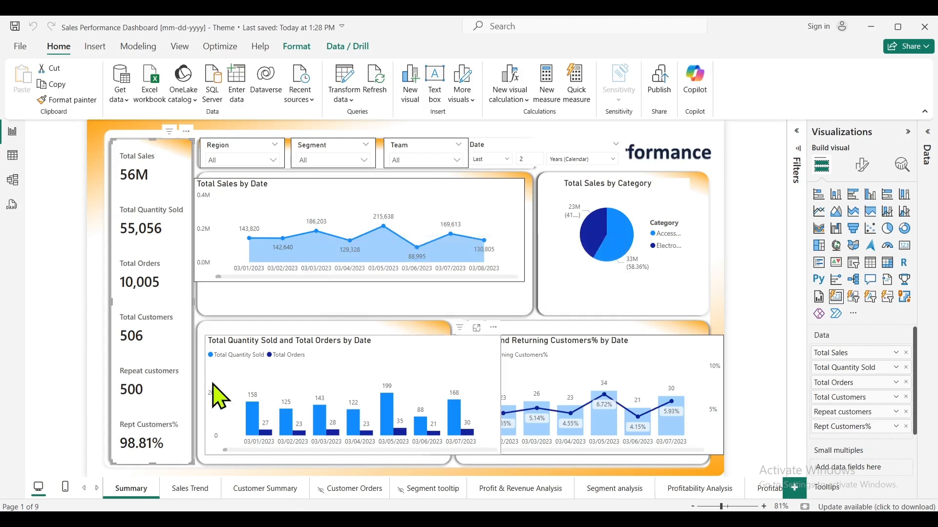
# - Try to rename the Repeat customers field to "Rept customers" for the KPI card visual
pyautogui.rightClick(833, 413)
pyautogui.click(771, 430)
pyautogui.click(838, 412)
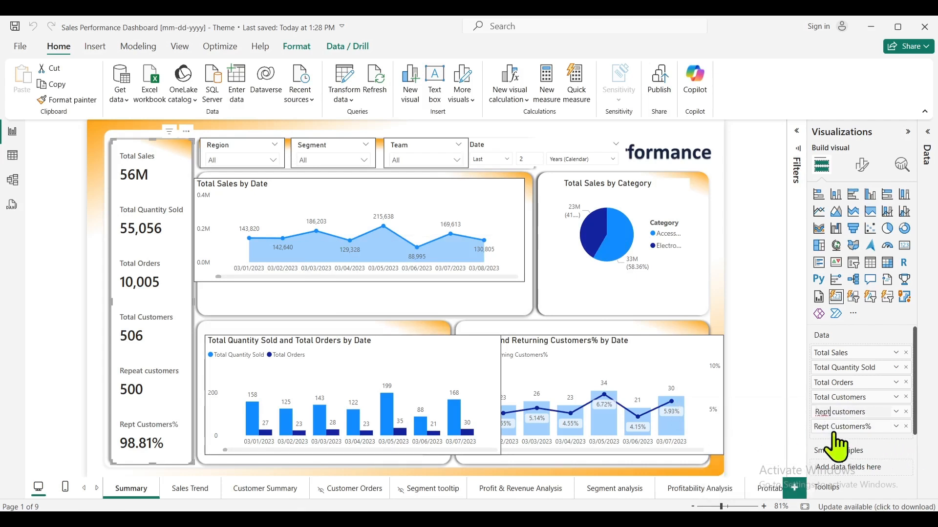
pyautogui.click(760, 395)
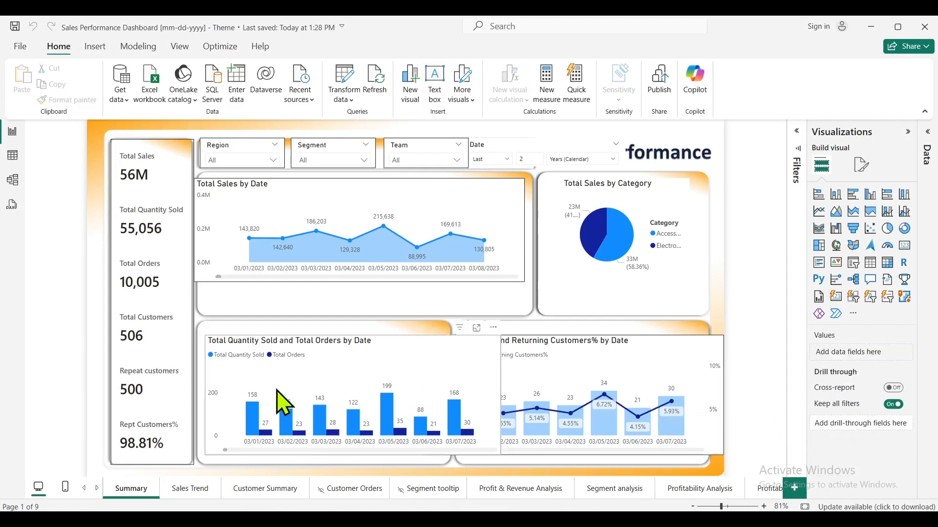
# - Turn on the accent bar for the cards in the KPI card visual and open its settings
pyautogui.click(161, 163)
pyautogui.click(862, 165)
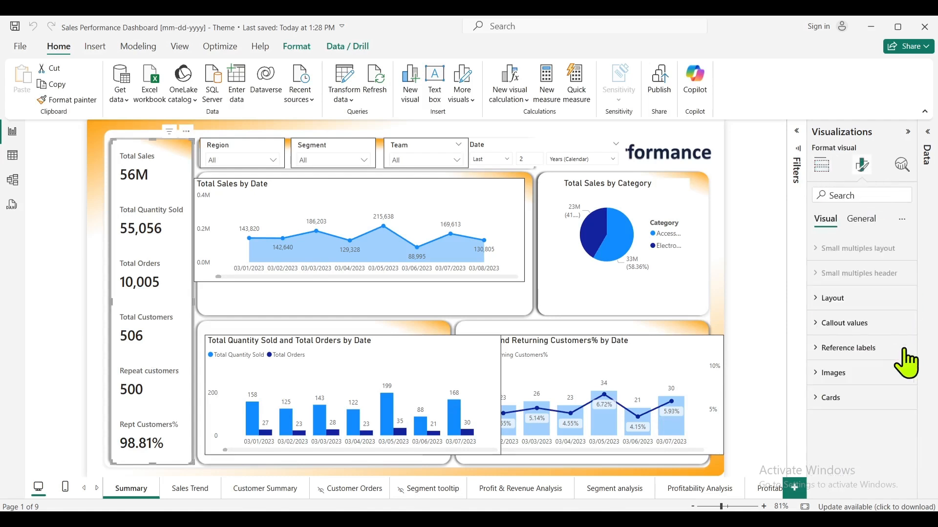
pyautogui.click(880, 399)
pyautogui.scroll(-5, 895, 426)
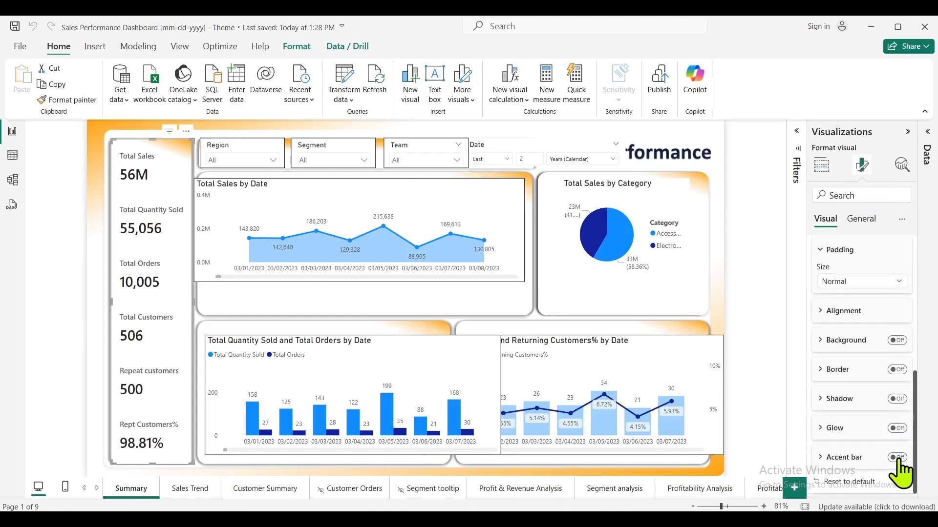
pyautogui.click(899, 459)
pyautogui.click(848, 459)
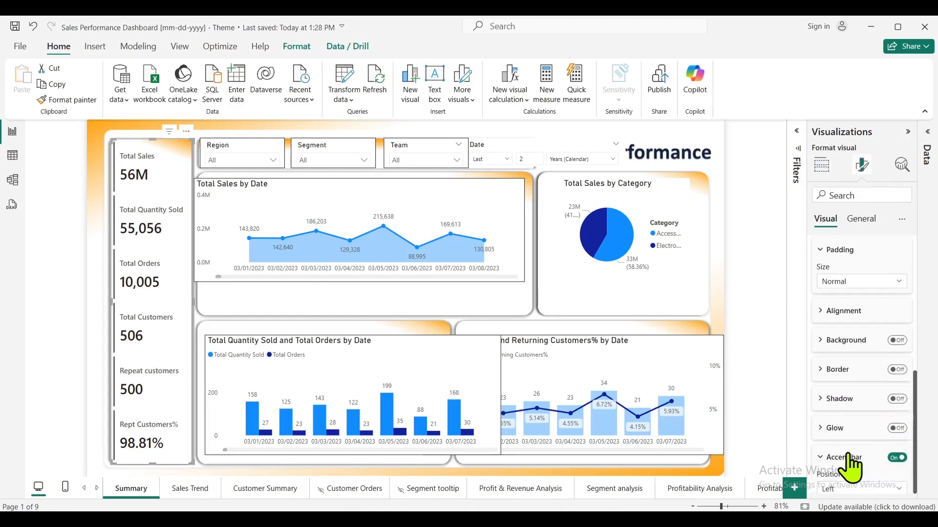
# - Position the KPI cards' accent bar at the bottom and set its width to 4 px
pyautogui.click(856, 356)
pyautogui.click(840, 399)
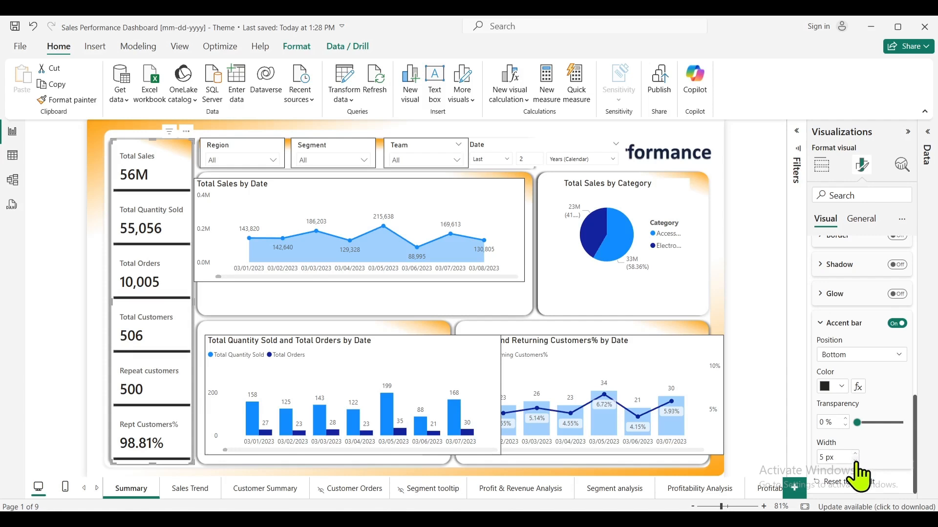
pyautogui.click(764, 385)
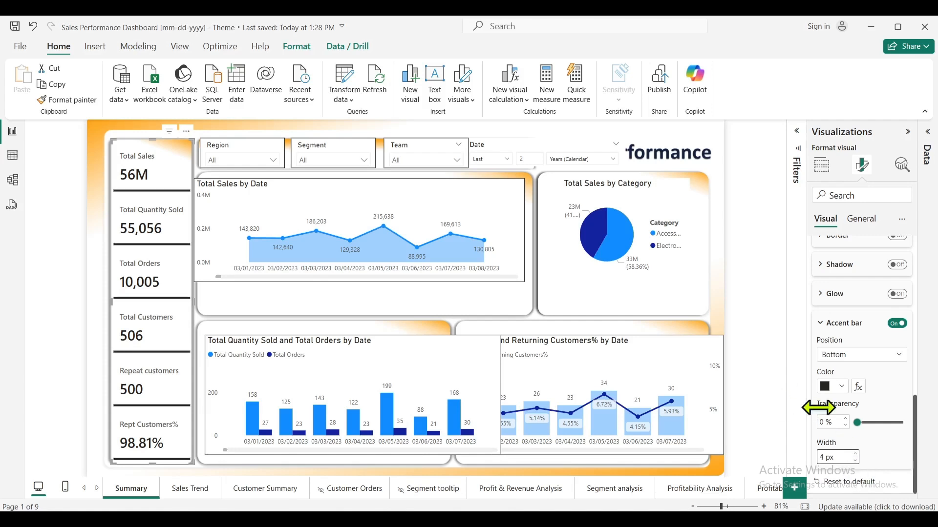
pyautogui.click(152, 168)
pyautogui.click(864, 169)
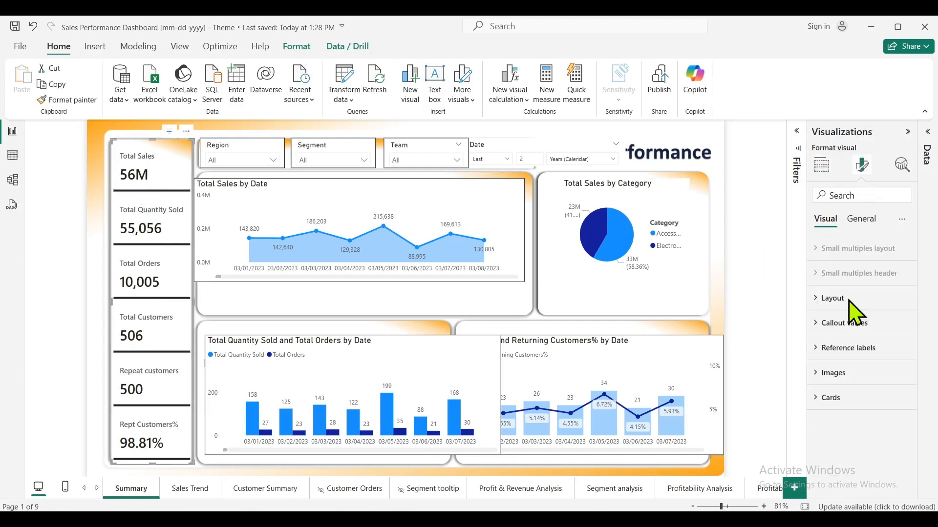
pyautogui.click(848, 404)
pyautogui.scroll(-5, 889, 439)
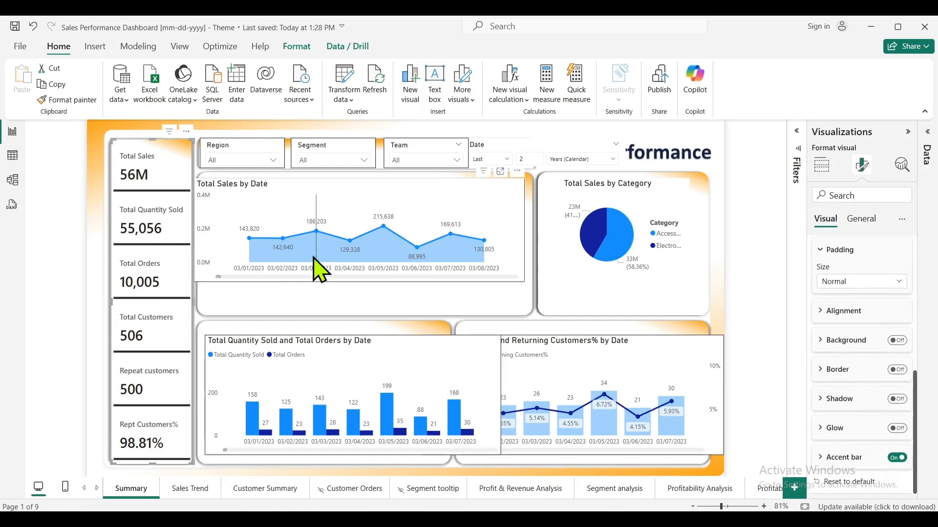
pyautogui.click(849, 460)
pyautogui.scroll(-3, 854, 471)
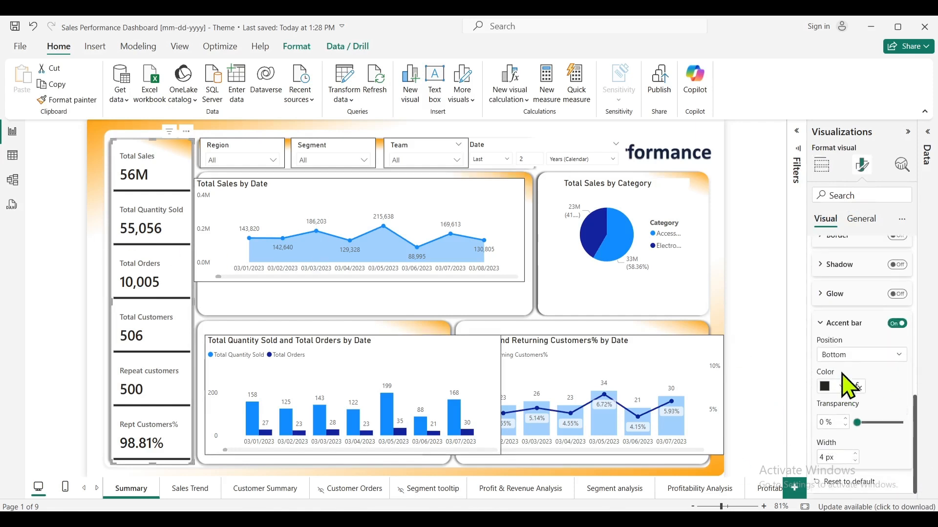
# - Narrow the Region slicer from its right edge to free up space in the slicer row
pyautogui.click(283, 211)
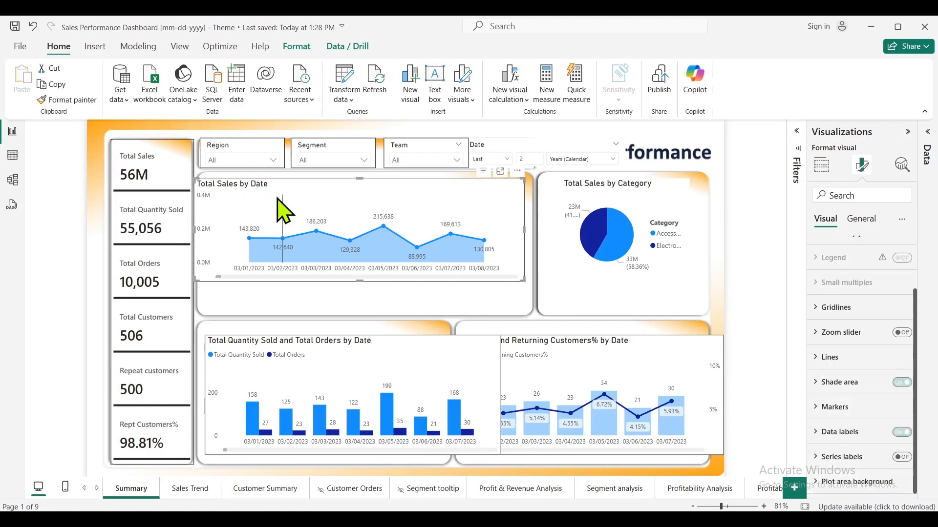
pyautogui.click(250, 148)
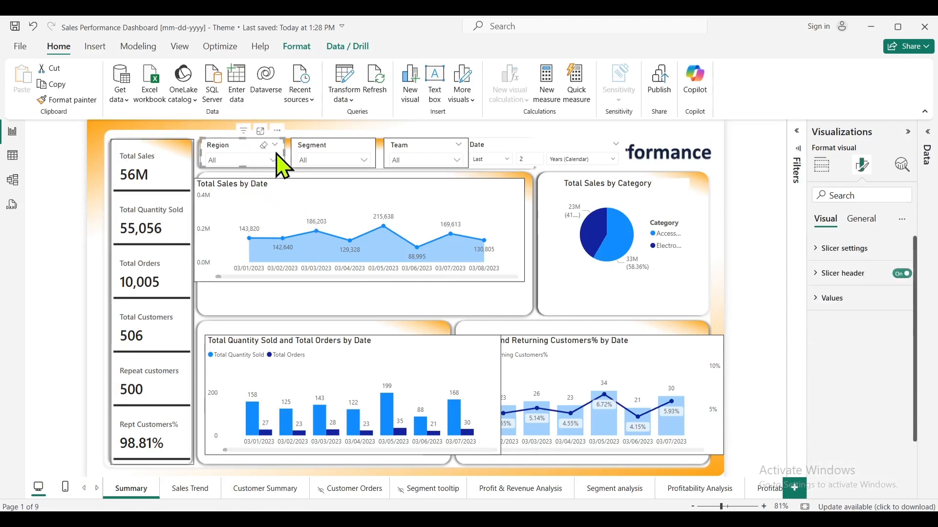
pyautogui.click(274, 160)
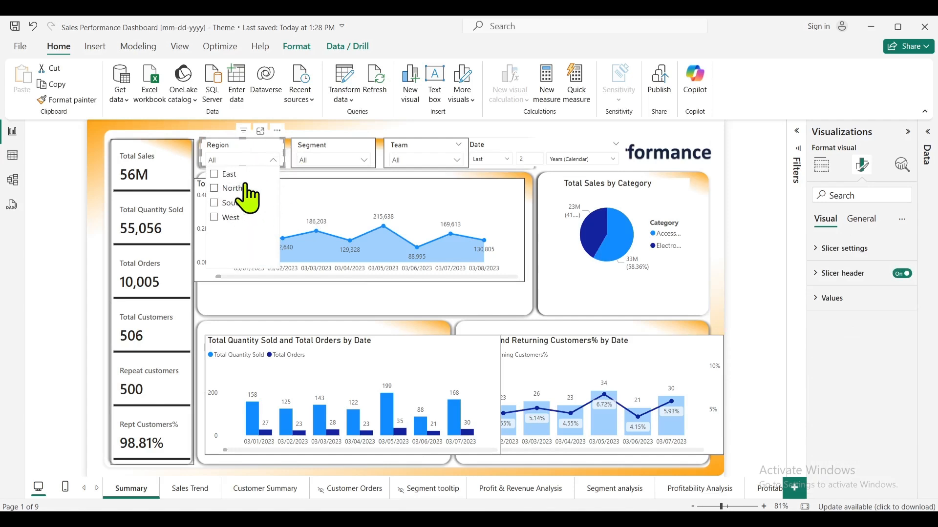
pyautogui.click(270, 155)
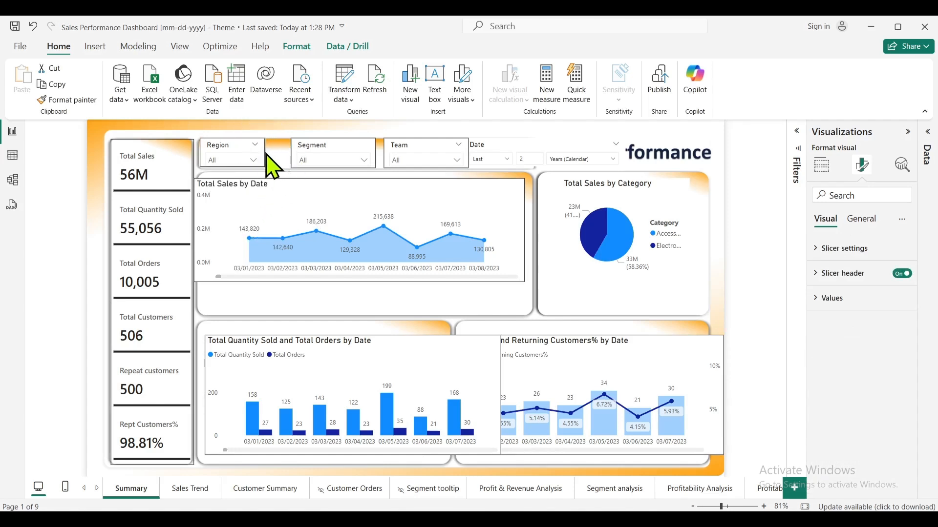
pyautogui.click(253, 160)
# - Move the Segment slicer next to the Region slicer and narrow it slightly
pyautogui.moveTo(328, 161)
pyautogui.mouseDown()
pyautogui.moveTo(307, 151)
pyautogui.moveTo(352, 151)
pyautogui.moveTo(346, 159)
pyautogui.mouseUp()
pyautogui.click(321, 161)
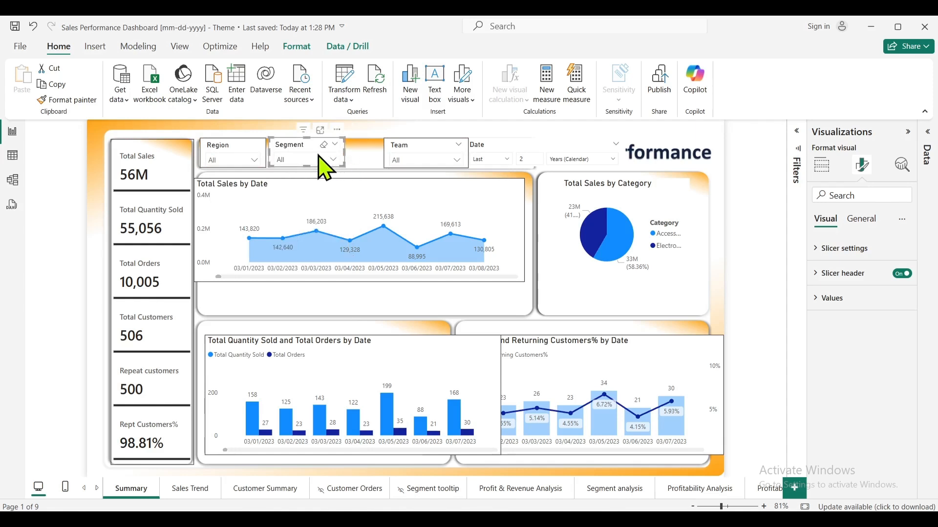
pyautogui.click(324, 162)
# - Narrow the Team slicer and move it next to the Segment slicer
pyautogui.moveTo(421, 156)
pyautogui.mouseDown()
pyautogui.moveTo(385, 159)
pyautogui.moveTo(379, 147)
pyautogui.moveTo(412, 153)
pyautogui.mouseUp()
pyautogui.click(389, 161)
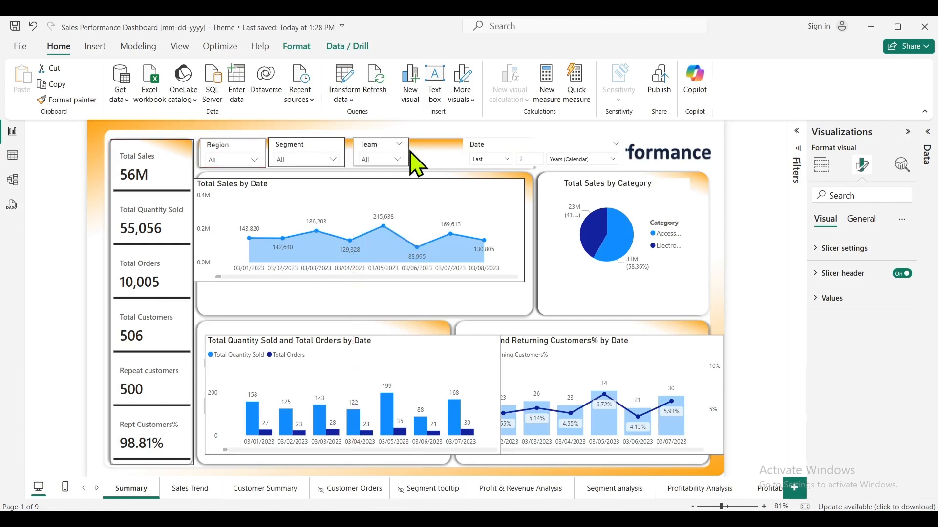
pyautogui.click(387, 165)
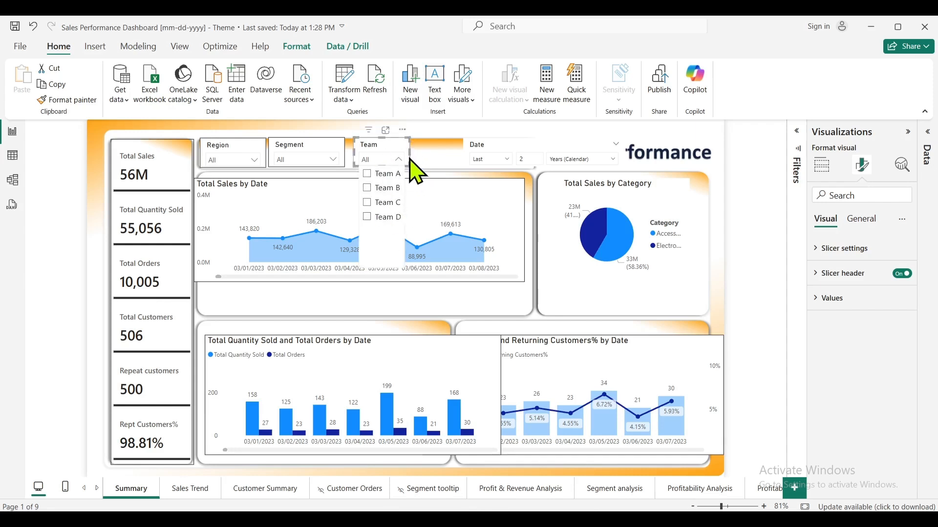
pyautogui.click(411, 155)
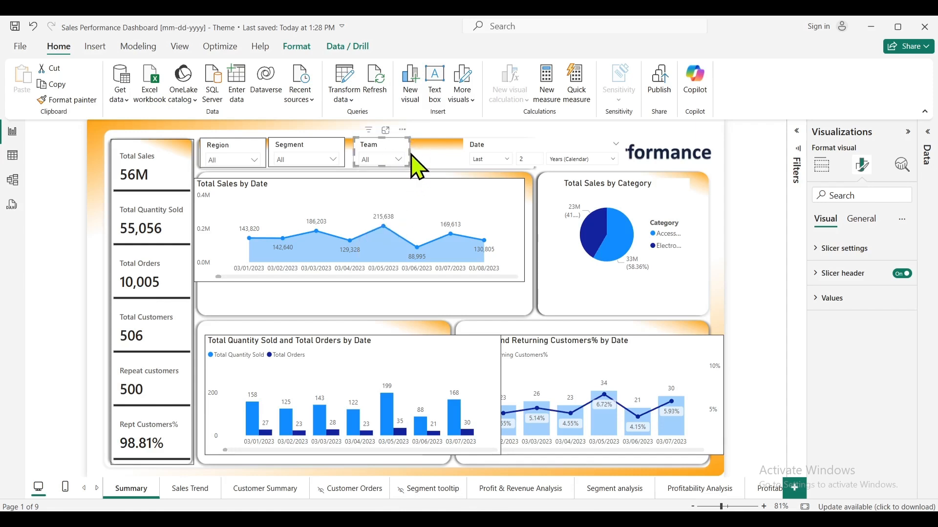
pyautogui.moveTo(391, 152); pyautogui.dragTo(380, 150)
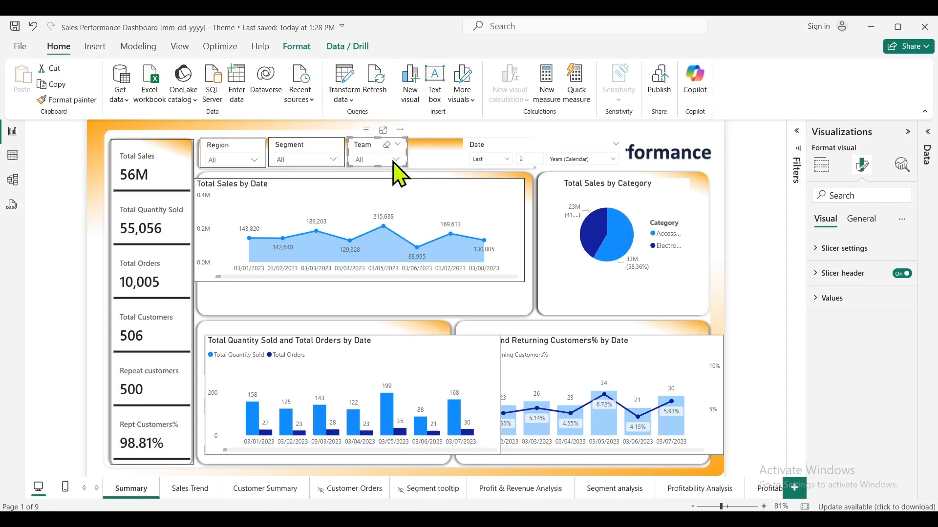
# - Move the Date slicer next to the Team slicer and change its slicer style to Between
pyautogui.moveTo(542, 157); pyautogui.dragTo(490, 157)
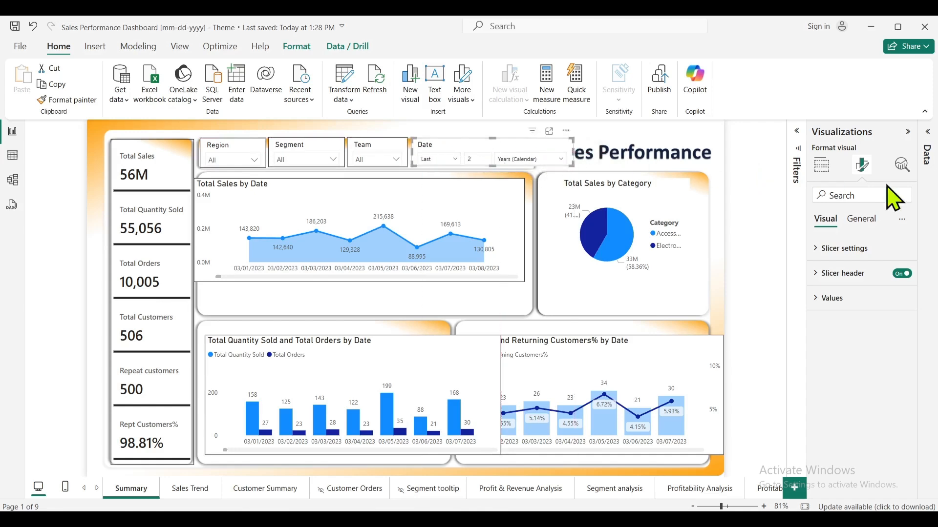
pyautogui.click(861, 219)
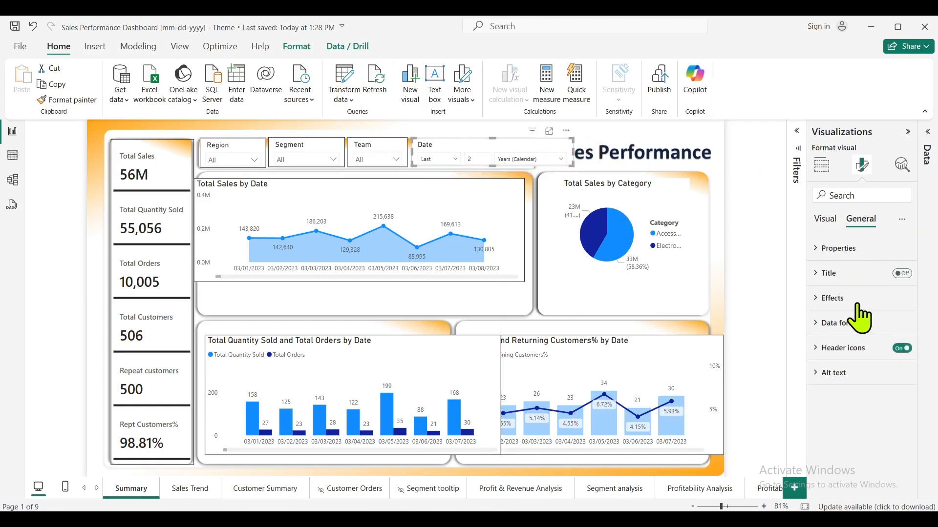
pyautogui.click(826, 219)
pyautogui.click(848, 249)
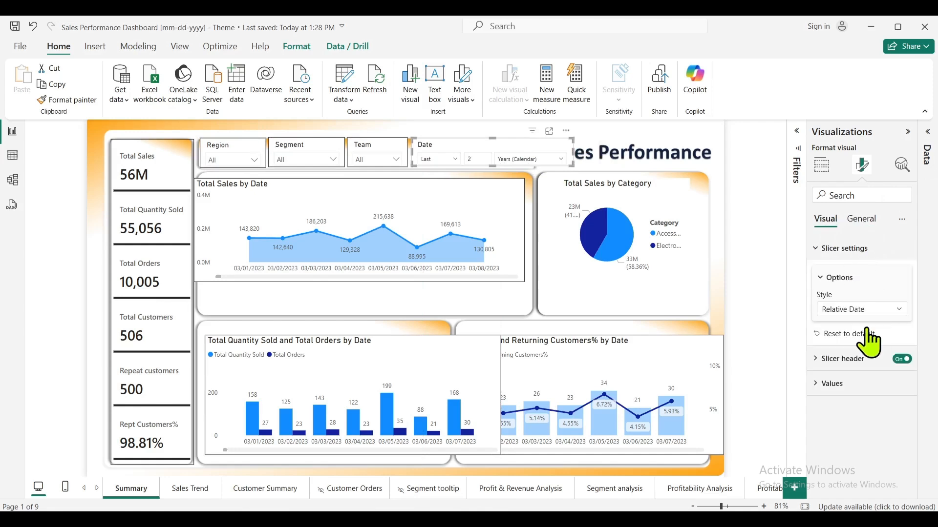
pyautogui.click(868, 310)
pyautogui.click(860, 353)
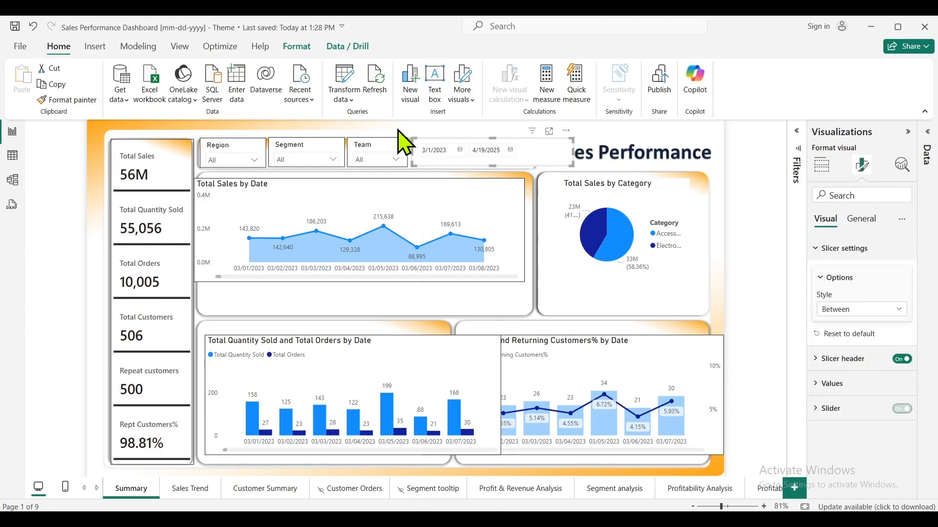
# - Show the Date slicer's header and narrow the slicer so it clears the Sales Performance title
pyautogui.click(576, 157)
pyautogui.click(557, 153)
pyautogui.click(862, 165)
pyautogui.click(901, 273)
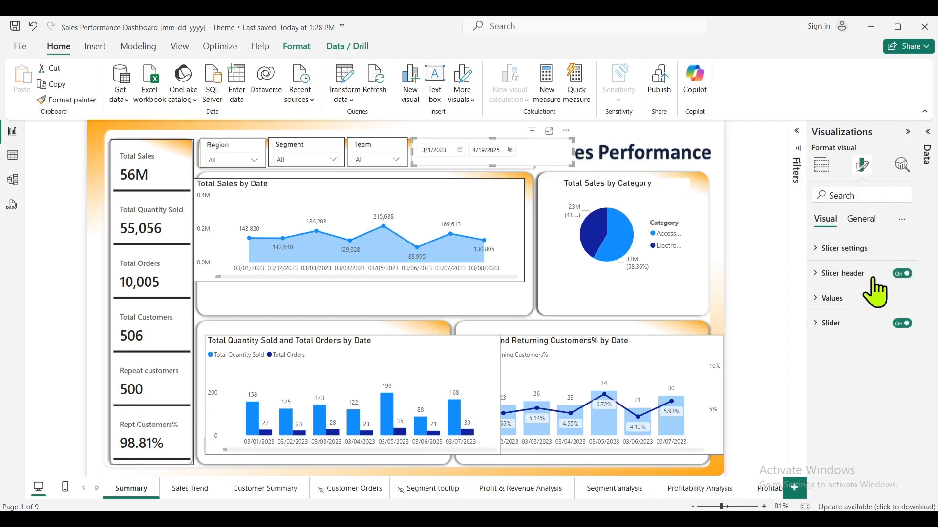
pyautogui.click(861, 275)
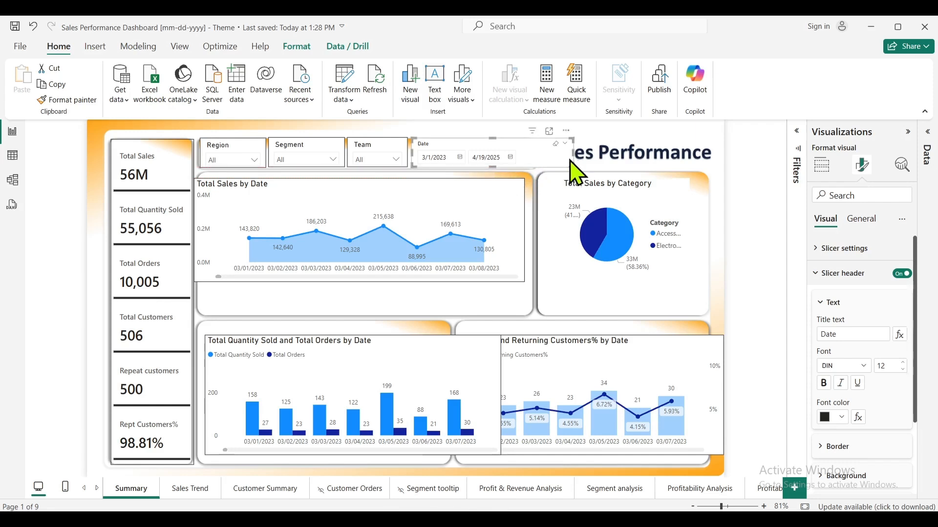
pyautogui.moveTo(570, 152); pyautogui.dragTo(528, 156)
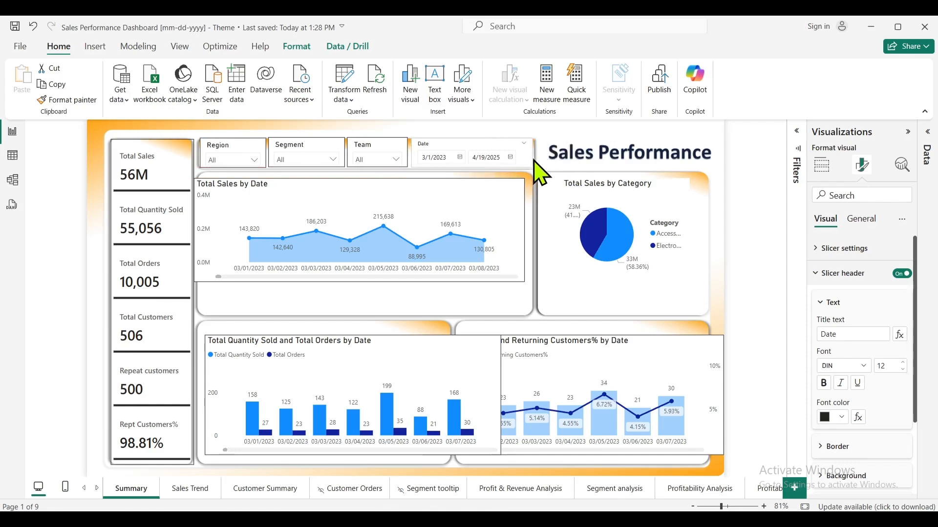
# - Distribute the Region, Segment, Team and Date slicers horizontally
pyautogui.click(375, 152)
pyautogui.click(250, 160)
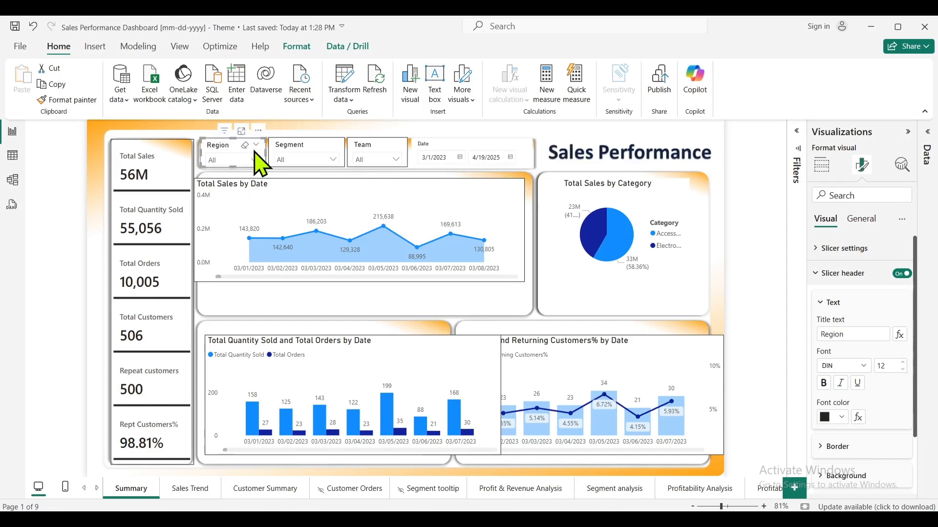
pyautogui.keyDown('ctrl'); pyautogui.click(317, 148); pyautogui.keyUp('ctrl')
pyautogui.keyDown('ctrl'); pyautogui.click(397, 151); pyautogui.keyUp('ctrl')
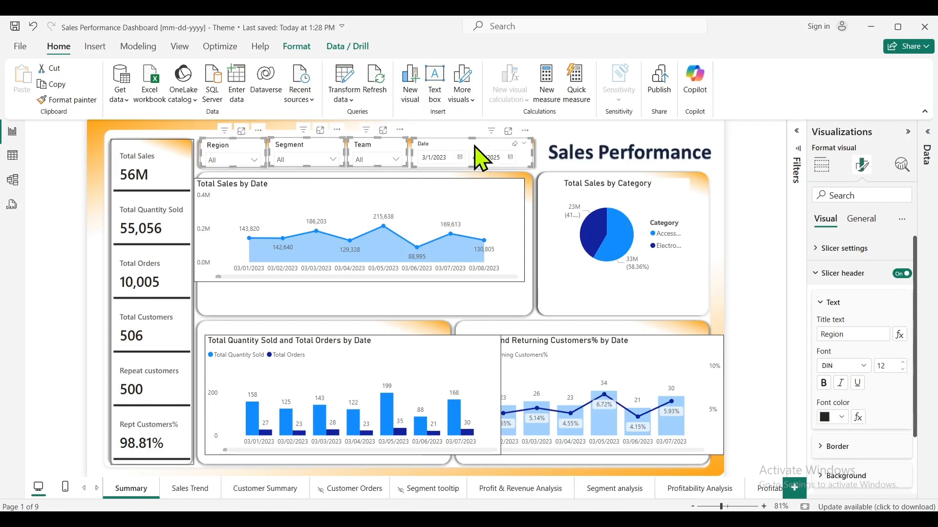
pyautogui.click(298, 48)
pyautogui.click(269, 97)
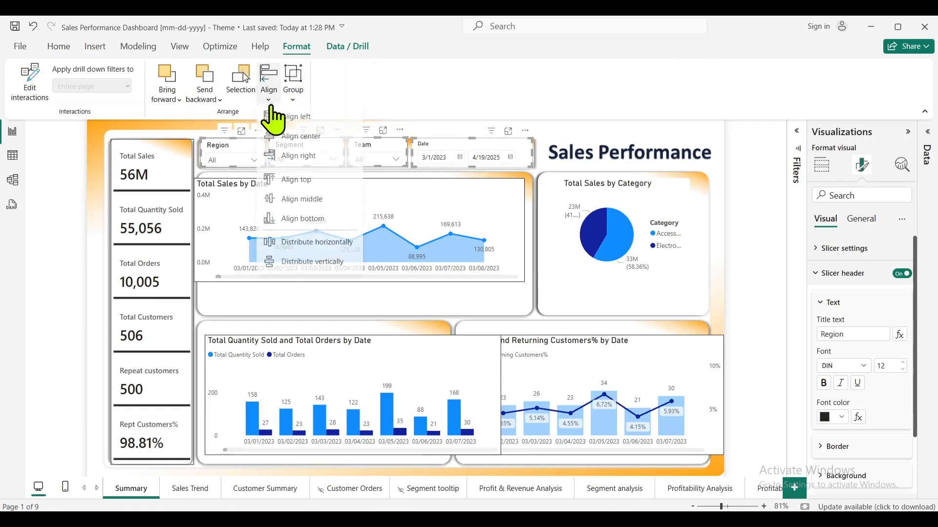
pyautogui.click(312, 247)
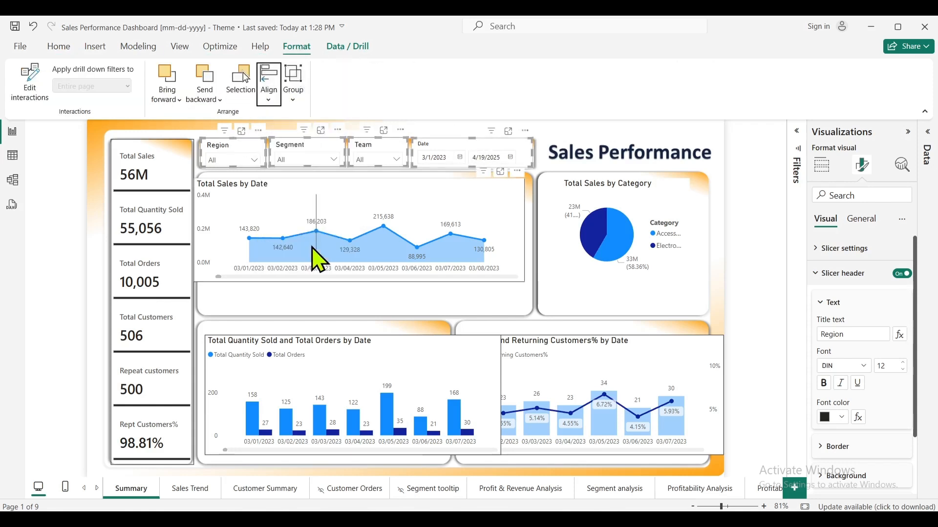
pyautogui.click(759, 209)
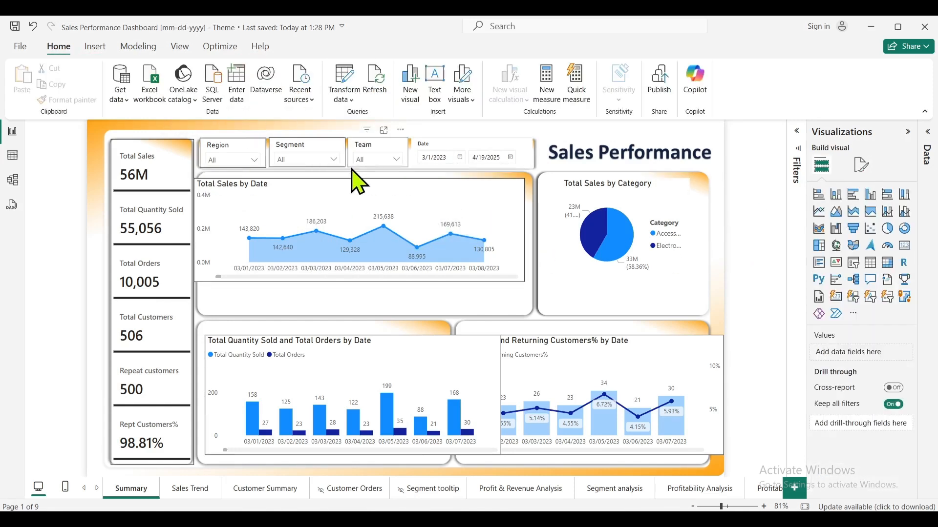
# - Reselect all four slicers in the row and apply the horizontal distribution once more
pyautogui.click(239, 161)
pyautogui.keyDown('ctrl'); pyautogui.click(310, 156); pyautogui.keyUp('ctrl')
pyautogui.keyDown('ctrl'); pyautogui.click(383, 157); pyautogui.keyUp('ctrl')
pyautogui.keyDown('ctrl'); pyautogui.click(450, 157); pyautogui.keyUp('ctrl')
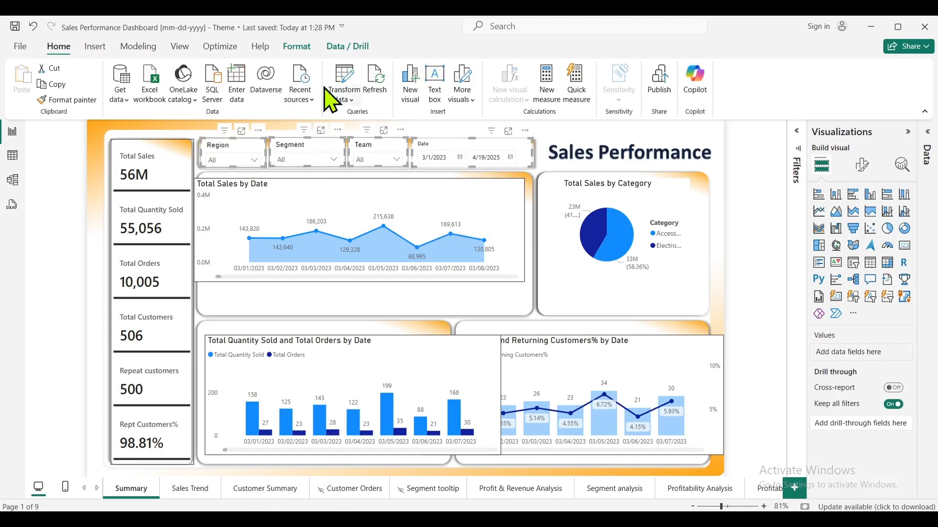
pyautogui.click(297, 47)
pyautogui.click(269, 90)
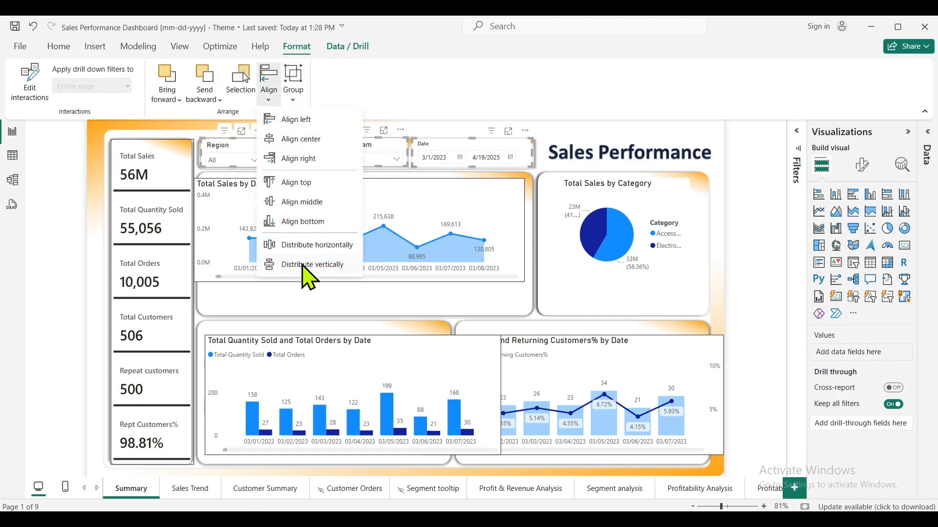
pyautogui.click(317, 245)
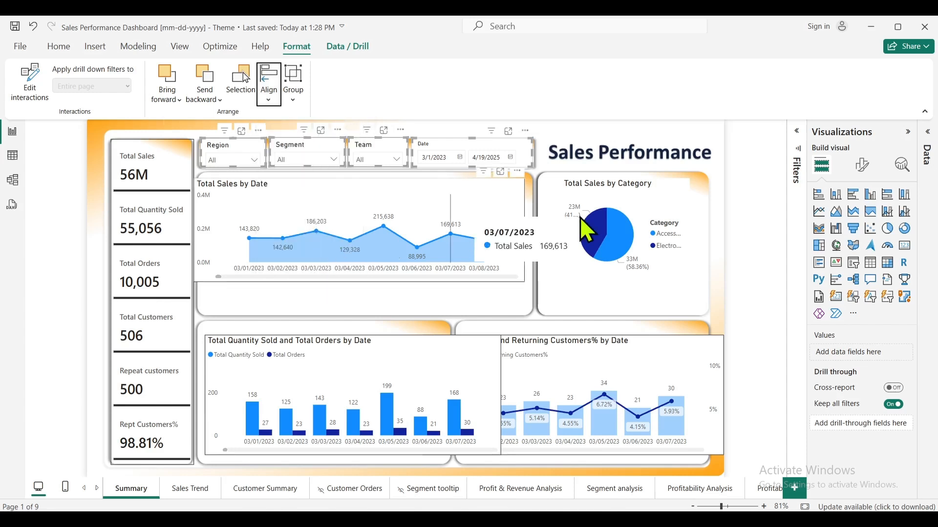
pyautogui.click(775, 226)
# - Turn off the background of the Region slicer
pyautogui.click(215, 146)
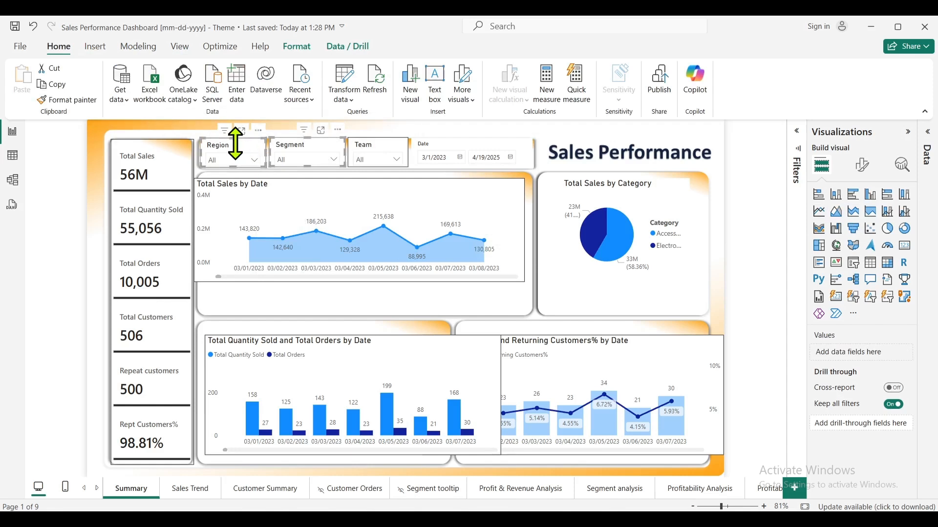
pyautogui.click(863, 165)
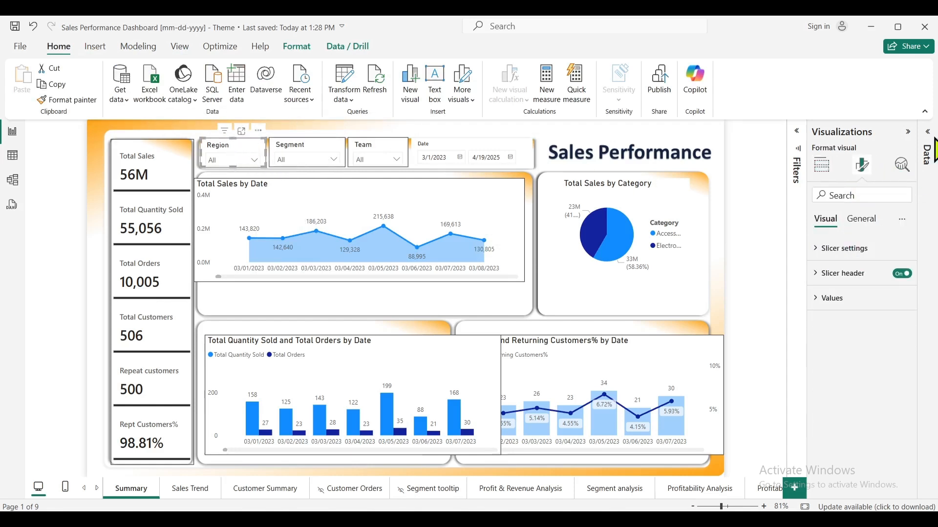
pyautogui.click(853, 195)
pyautogui.write('bac')
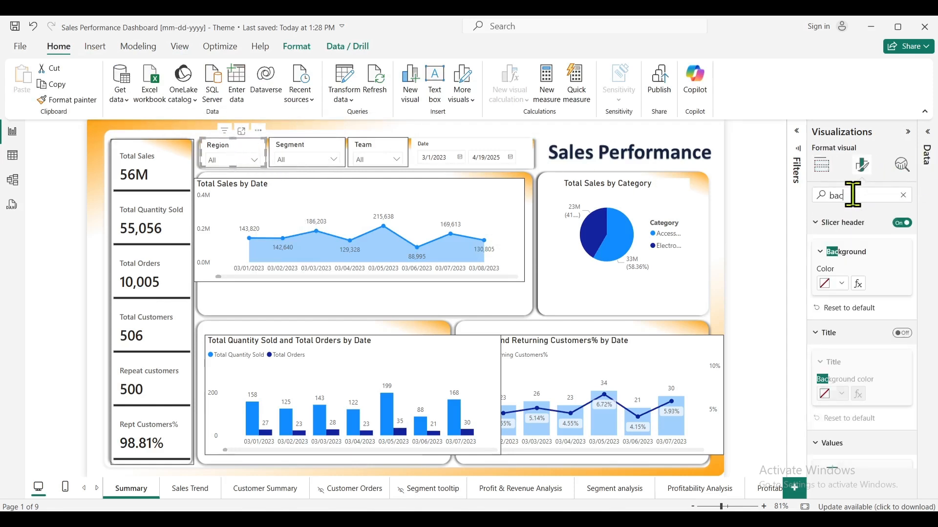
pyautogui.write('j')
pyautogui.press('BackSpace')
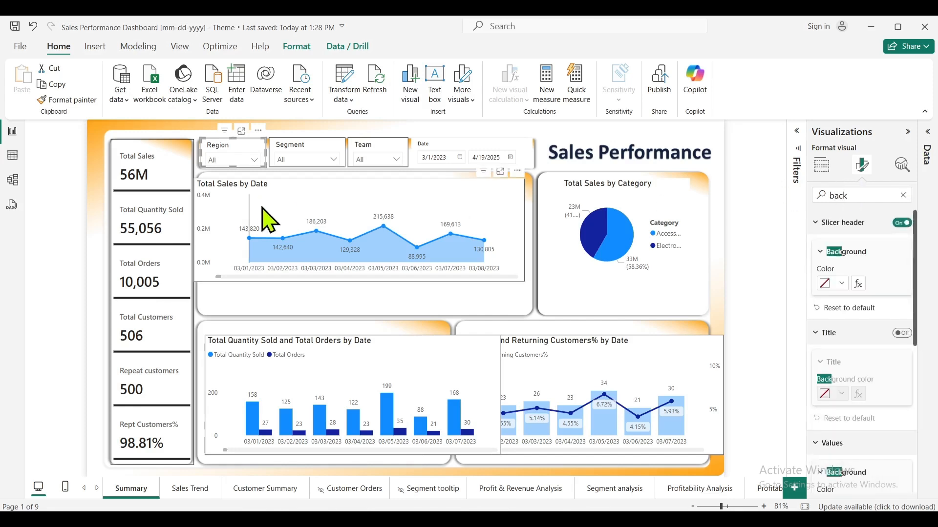
pyautogui.moveTo(263, 208)
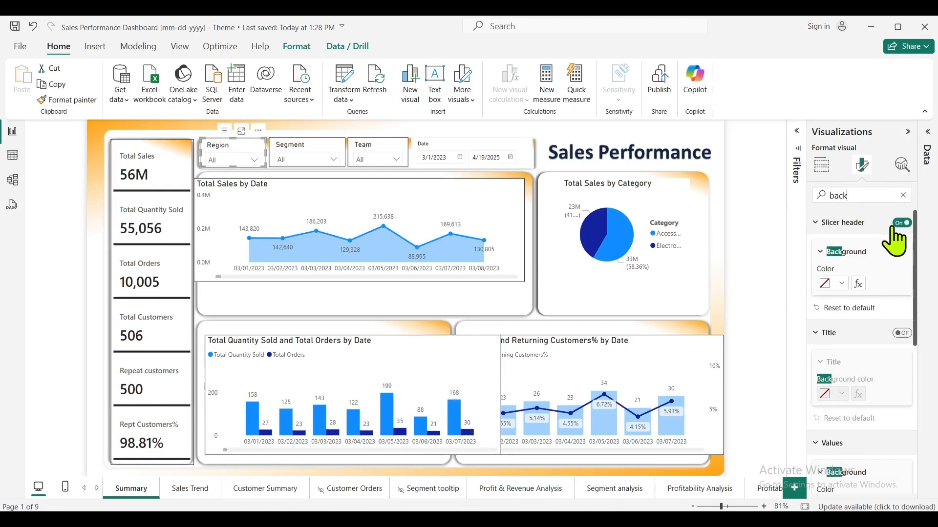
pyautogui.scroll(-5, 894, 300)
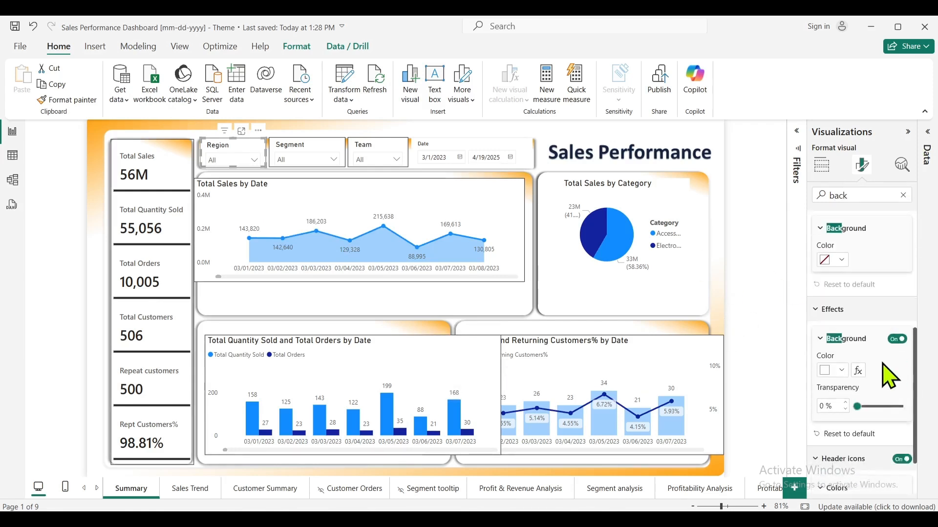
pyautogui.click(897, 339)
# - Turn off the visual border on the Region, Segment, Team and Date slicers
pyautogui.scroll(-2, 897, 474)
pyautogui.moveTo(870, 196); pyautogui.dragTo(685, 197)
pyautogui.write('bor')
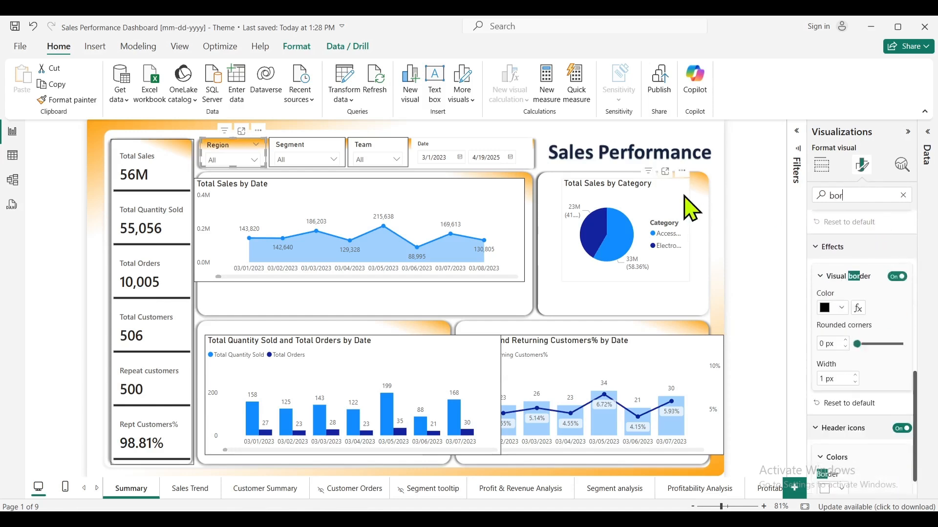
pyautogui.click(898, 277)
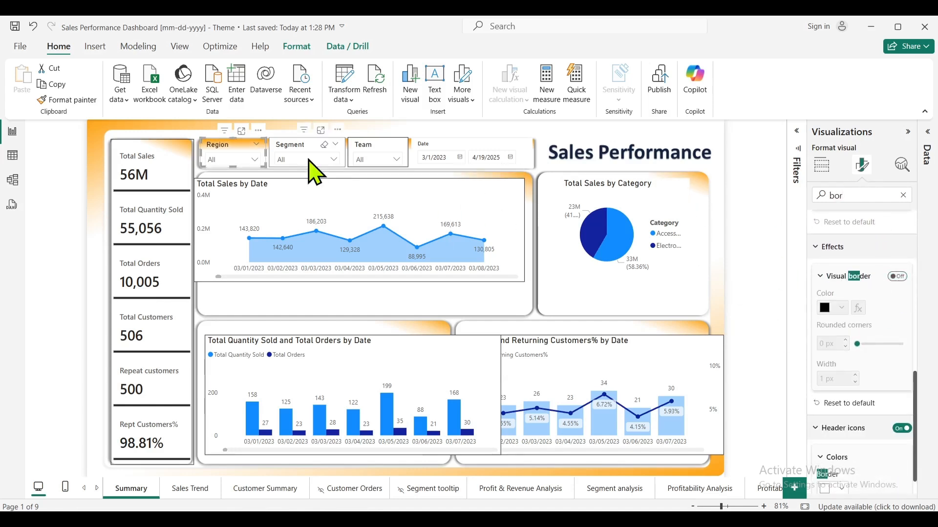
pyautogui.click(307, 148)
pyautogui.click(899, 277)
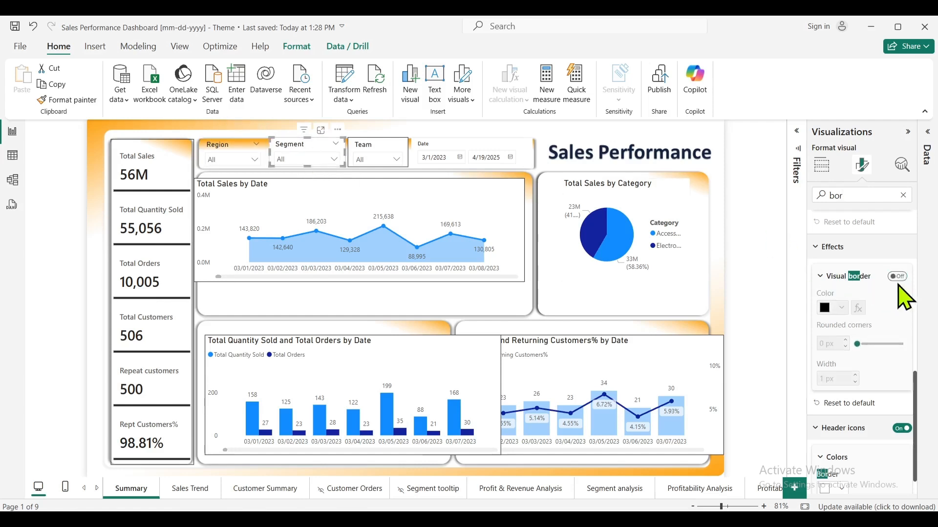
pyautogui.click(378, 156)
pyautogui.click(899, 277)
pyautogui.click(465, 153)
pyautogui.click(899, 277)
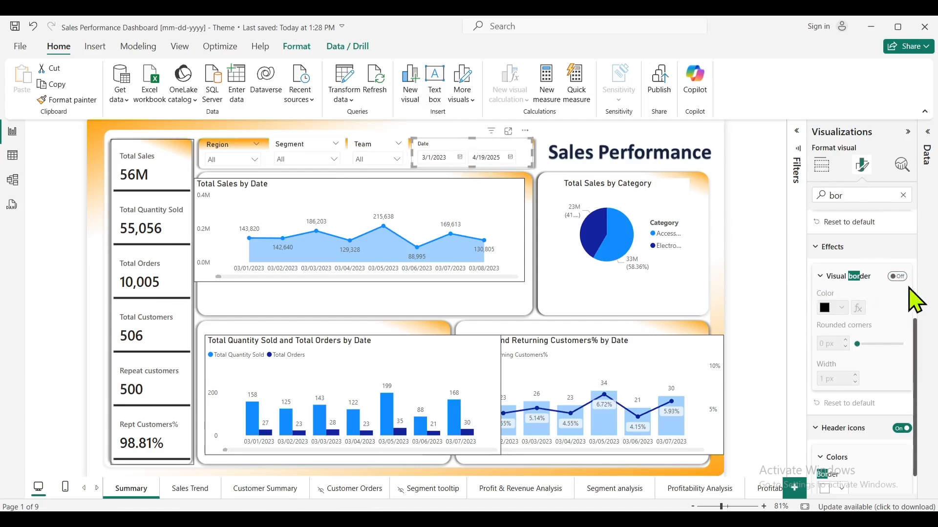
# - Turn off the background of the Date, Team and Segment slicers
pyautogui.doubleClick(856, 195)
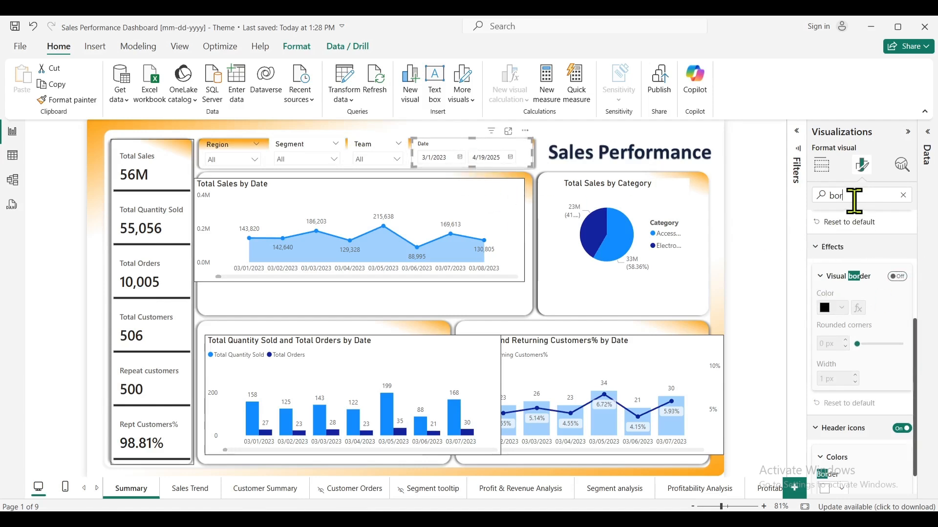
pyautogui.write('back')
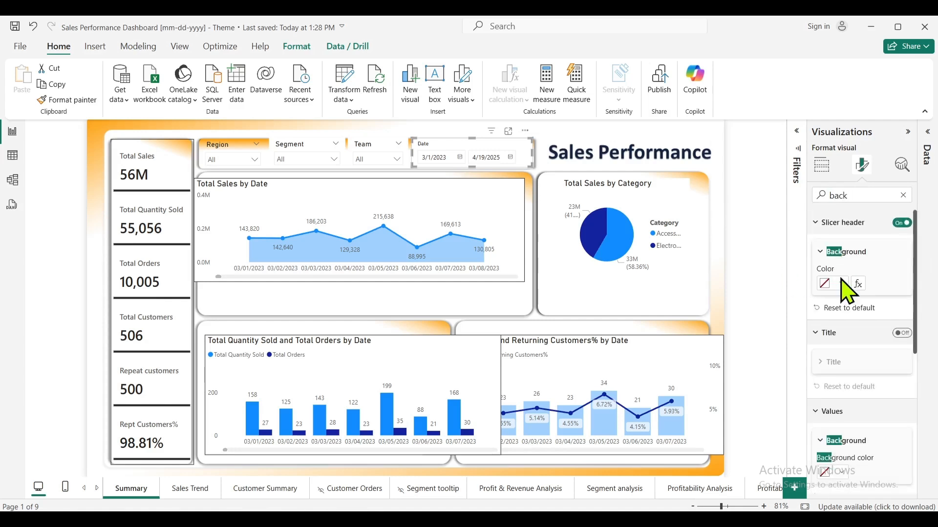
pyautogui.click(897, 431)
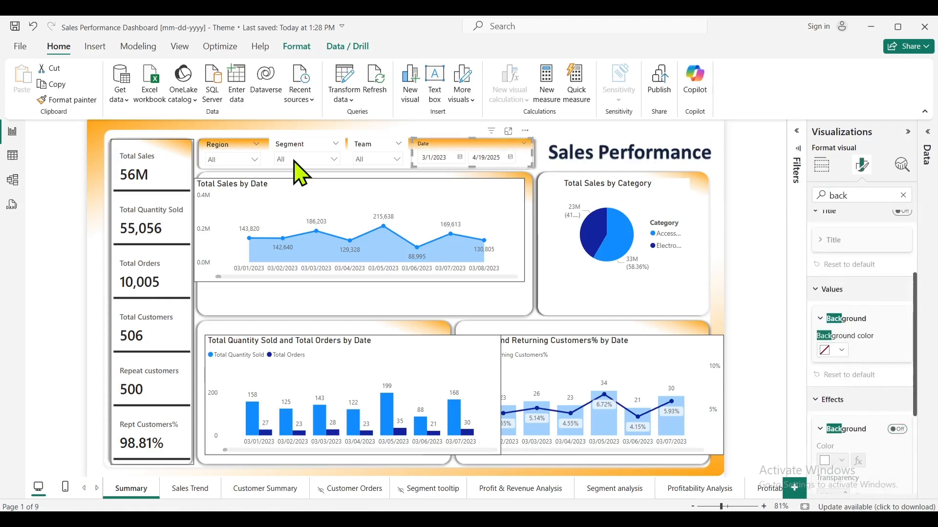
pyautogui.click(365, 148)
pyautogui.click(898, 429)
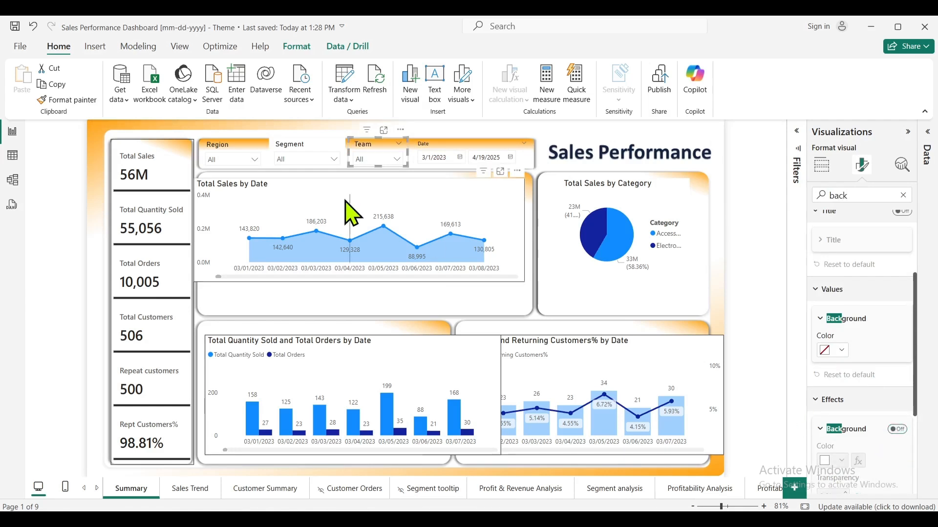
pyautogui.click(310, 164)
pyautogui.click(898, 430)
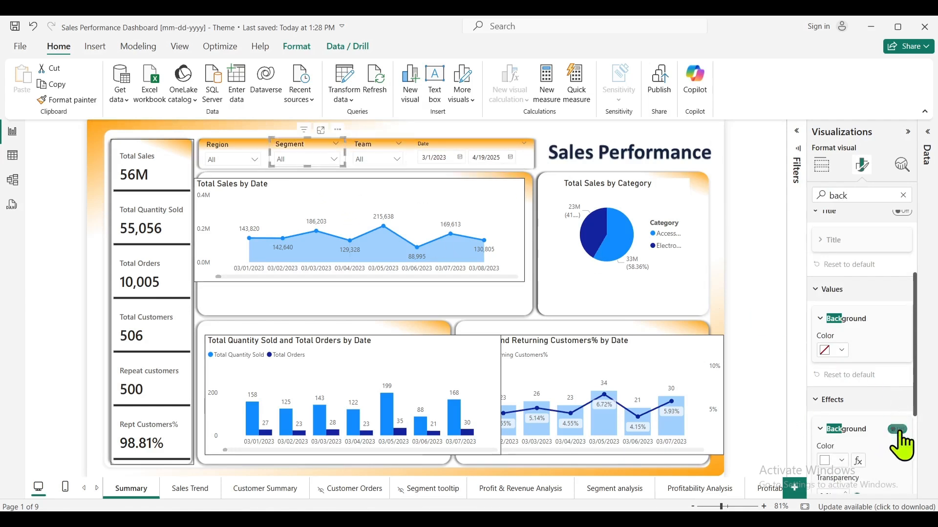
pyautogui.click(740, 159)
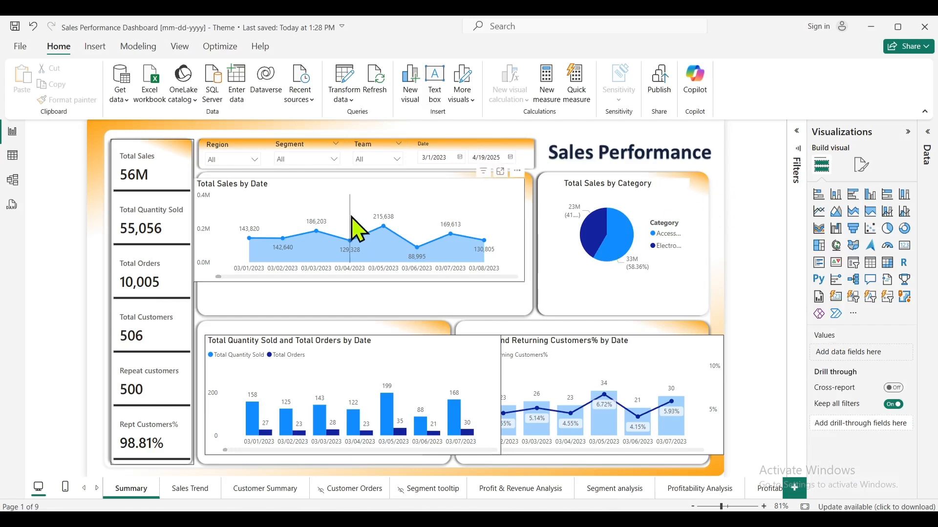
# - Turn off the background of the Total Sales by Date area chart
pyautogui.click(390, 220)
pyautogui.moveTo(405, 209)
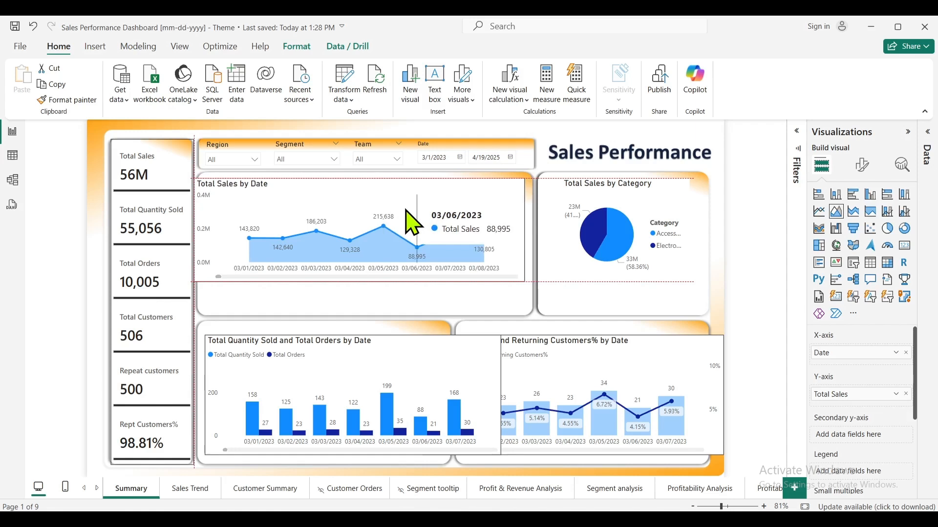
pyautogui.click(862, 165)
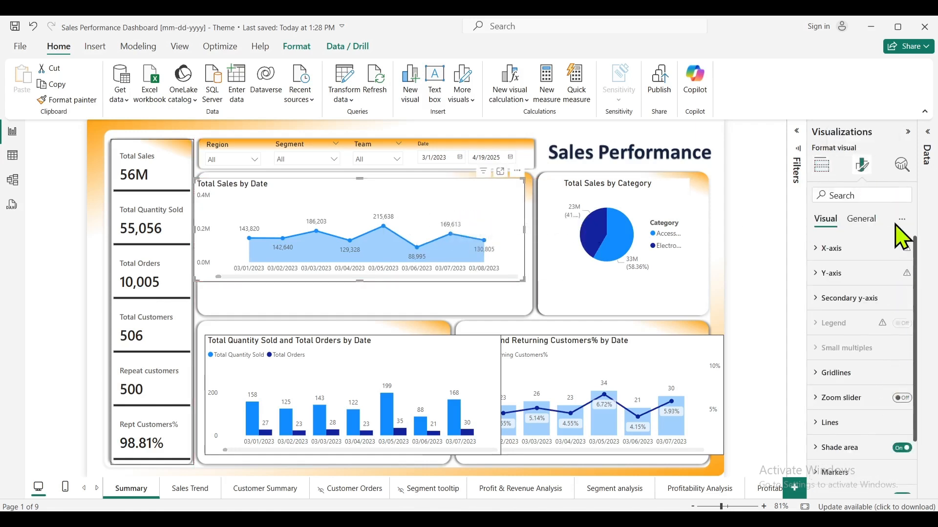
pyautogui.click(880, 196)
pyautogui.write('back')
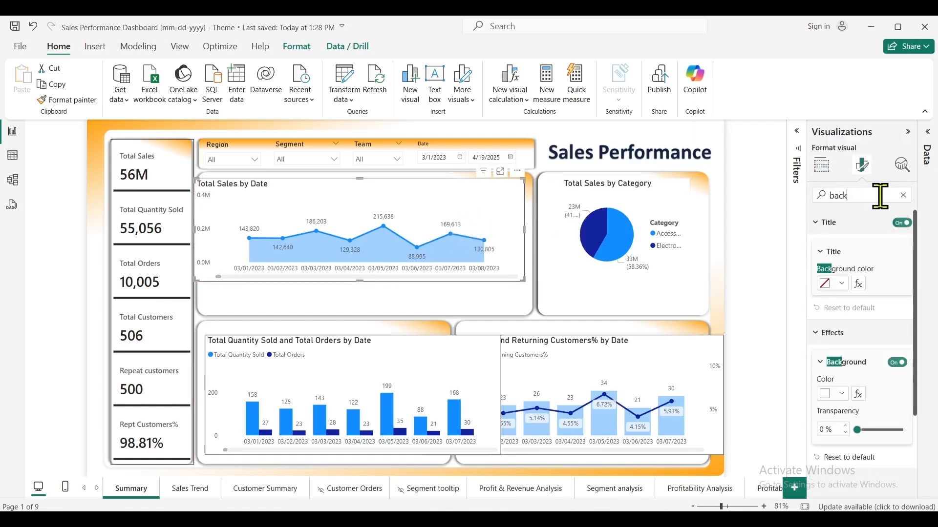
pyautogui.scroll(-2, 895, 390)
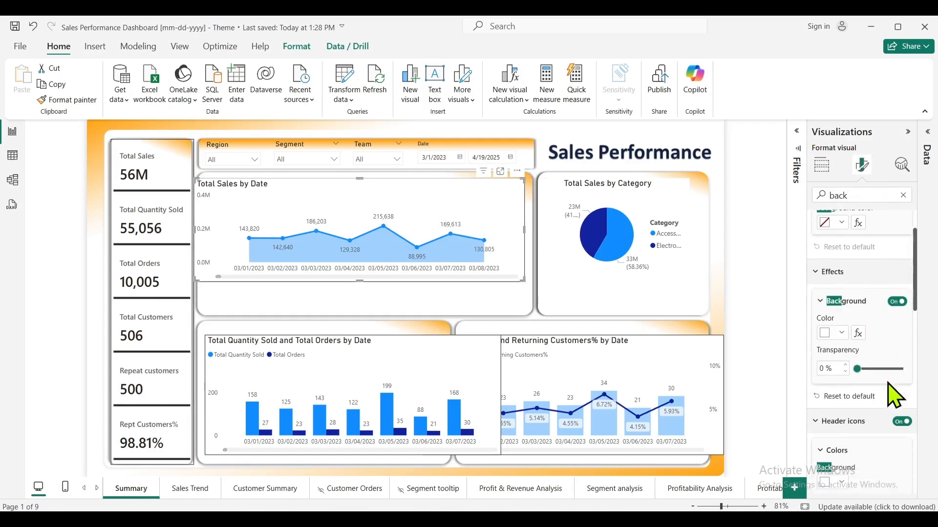
pyautogui.click(897, 301)
# - Shift and enlarge the Total Sales by Date chart so it fills its panel below the slicers
pyautogui.moveTo(454, 218); pyautogui.dragTo(461, 220)
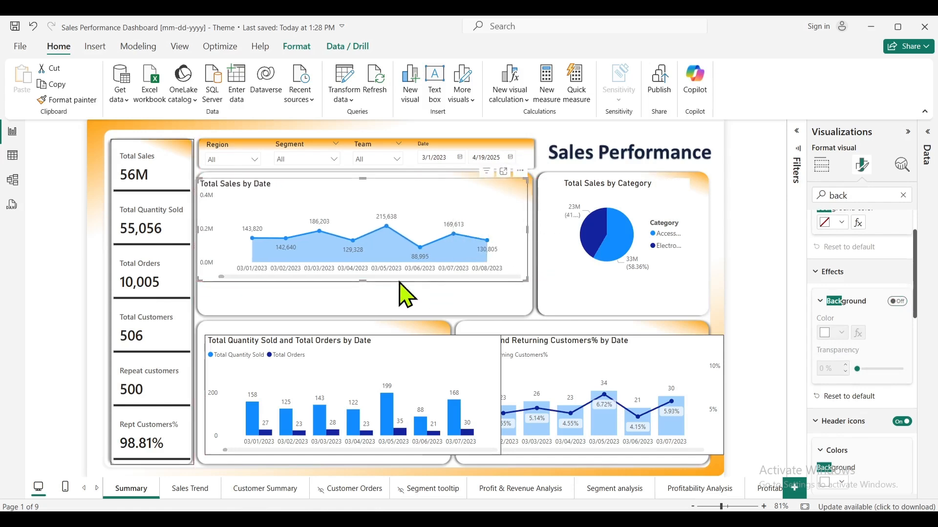
pyautogui.moveTo(364, 279); pyautogui.dragTo(374, 323)
pyautogui.click(529, 249)
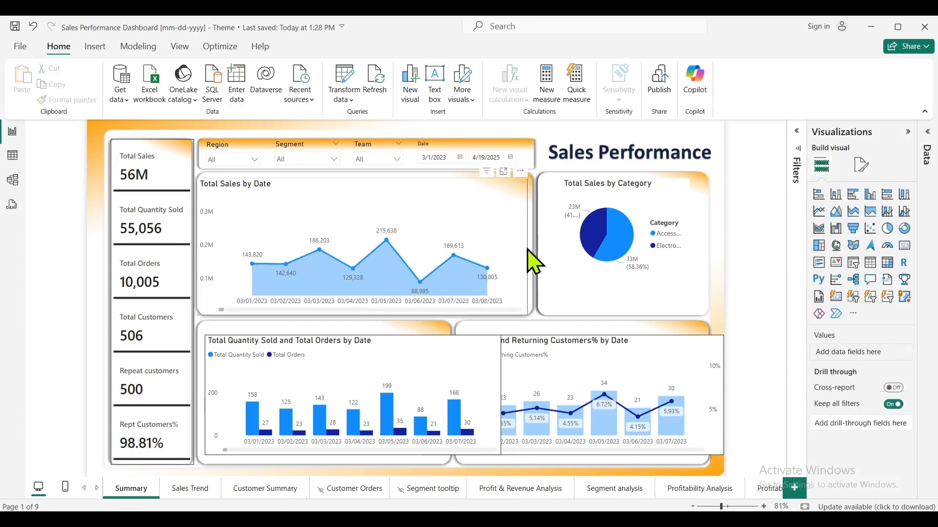
pyautogui.click(529, 249)
pyautogui.moveTo(529, 248); pyautogui.dragTo(533, 247)
pyautogui.moveTo(368, 179); pyautogui.dragTo(368, 178)
# - Move the Total Sales by Category pie chart to its panel's upper-left corner and enlarge it to fill the panel
pyautogui.click(656, 221)
pyautogui.moveTo(655, 217); pyautogui.dragTo(642, 211)
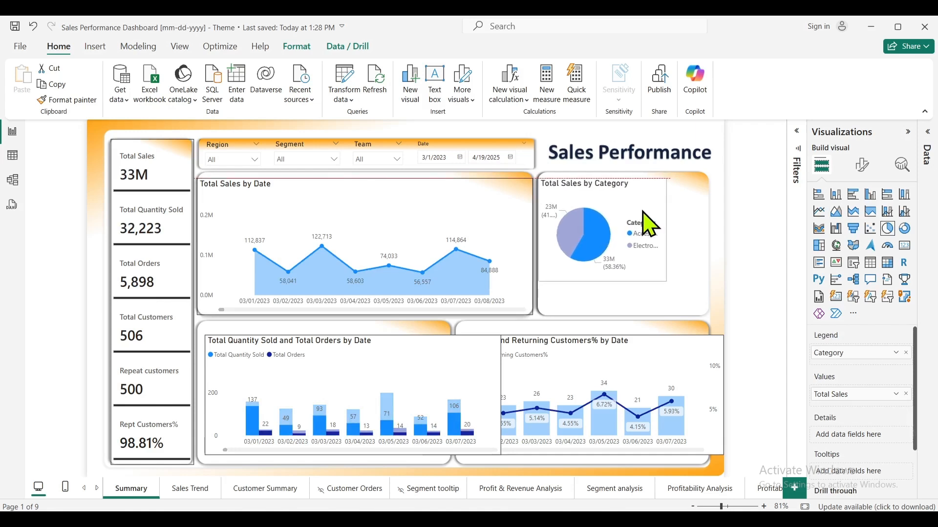
pyautogui.moveTo(667, 280); pyautogui.dragTo(708, 312)
# - Turn off the background of the Total Sales by Category pie chart
pyautogui.click(862, 165)
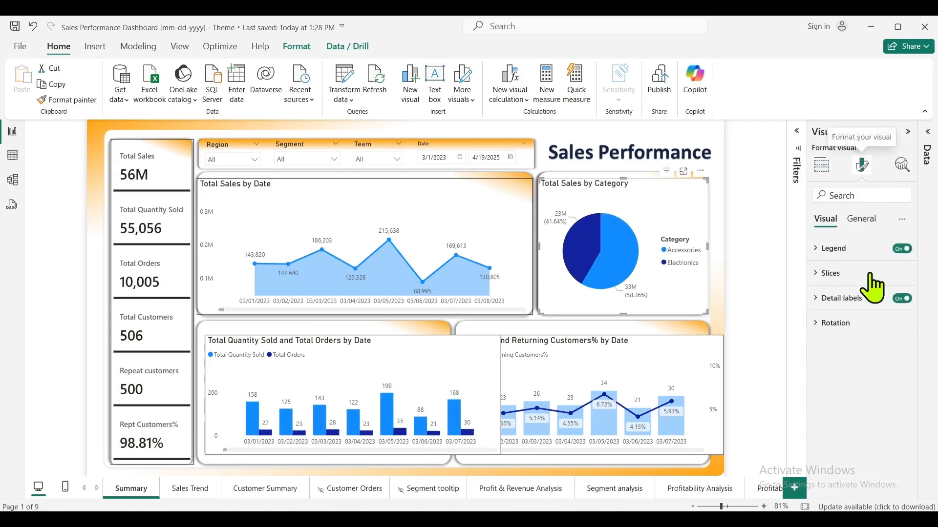
pyautogui.click(869, 190)
pyautogui.write('back')
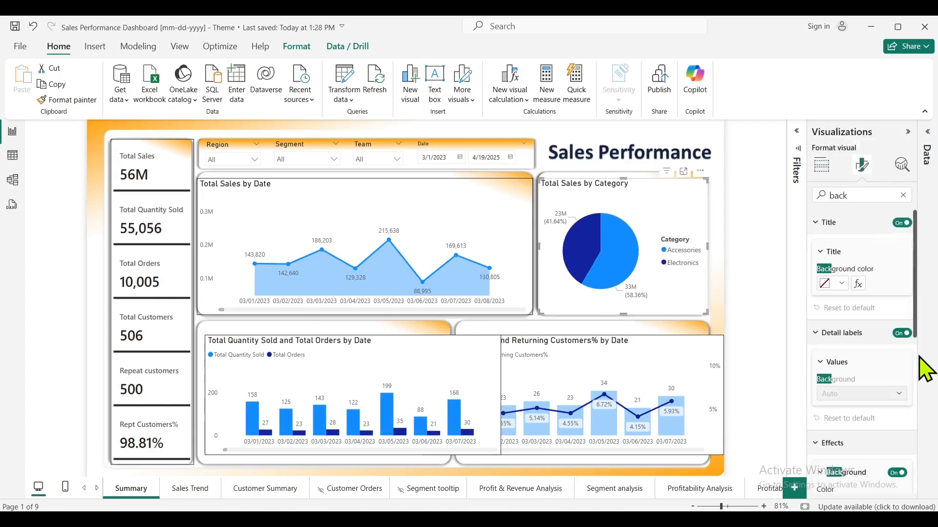
pyautogui.scroll(-2, 892, 392)
pyautogui.click(898, 350)
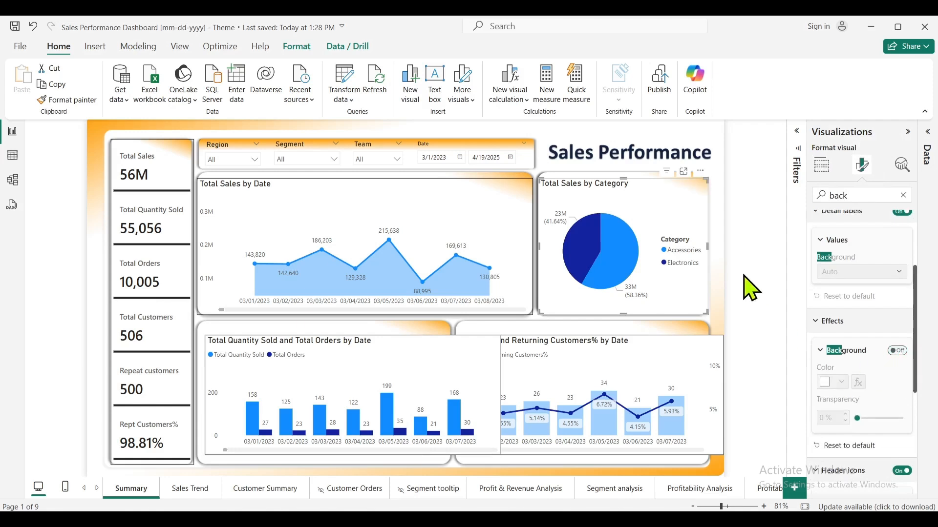
pyautogui.click(751, 281)
# - Turn off the visual border of the Total Sales by Date chart
pyautogui.click(369, 227)
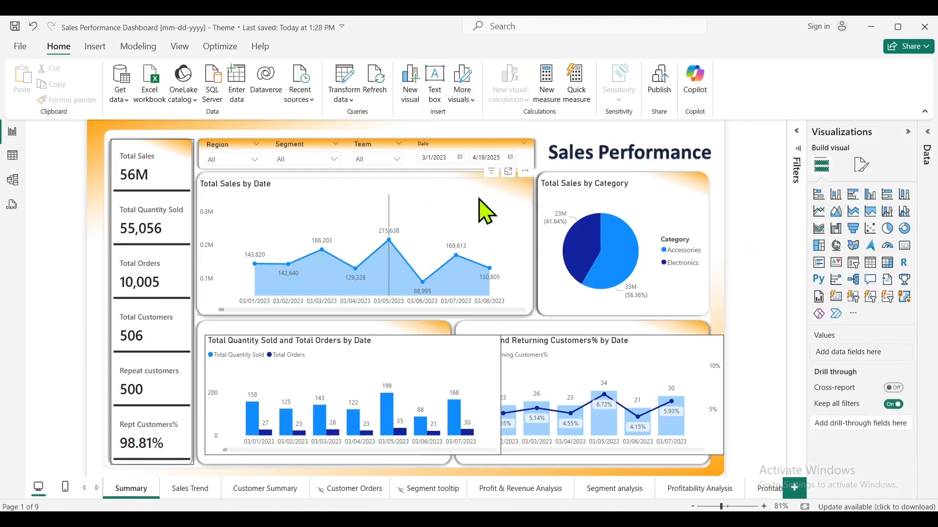
pyautogui.click(863, 167)
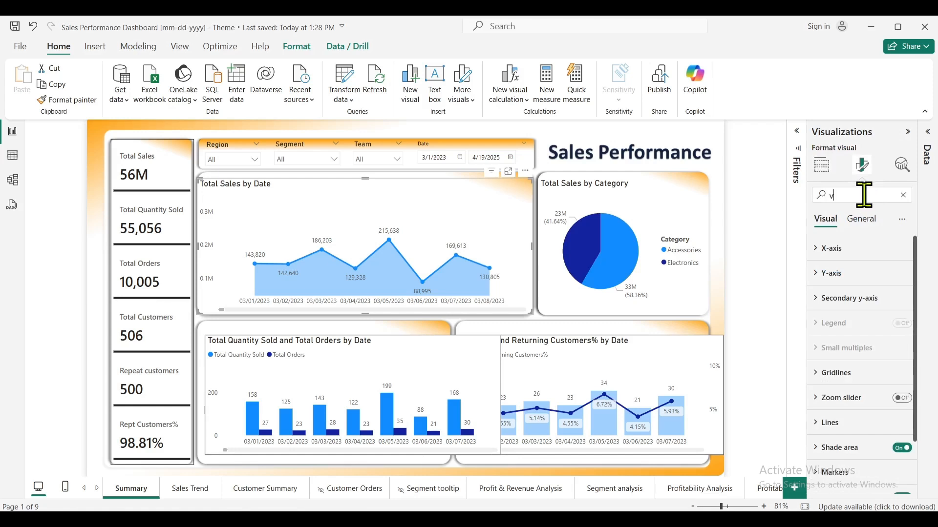
pyautogui.click(864, 194)
pyautogui.write('visual bor')
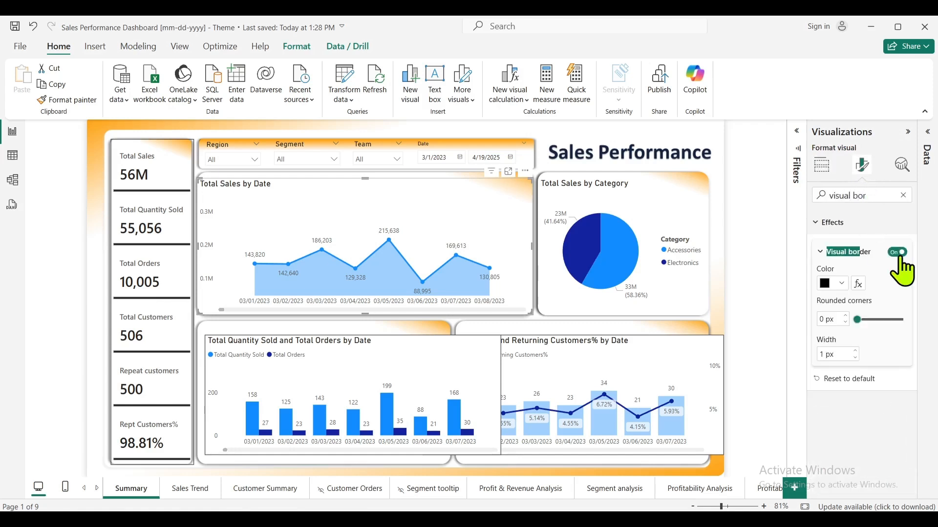
pyautogui.click(757, 304)
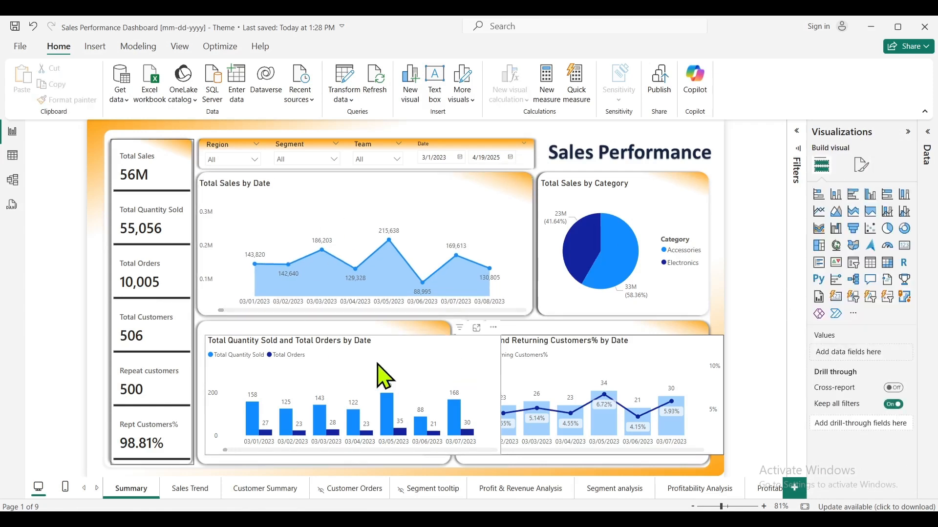
# - Move and resize the Total Quantity Sold and Total Orders chart and the Repeat customers chart to fit their lower panels
pyautogui.moveTo(384, 368); pyautogui.dragTo(371, 357)
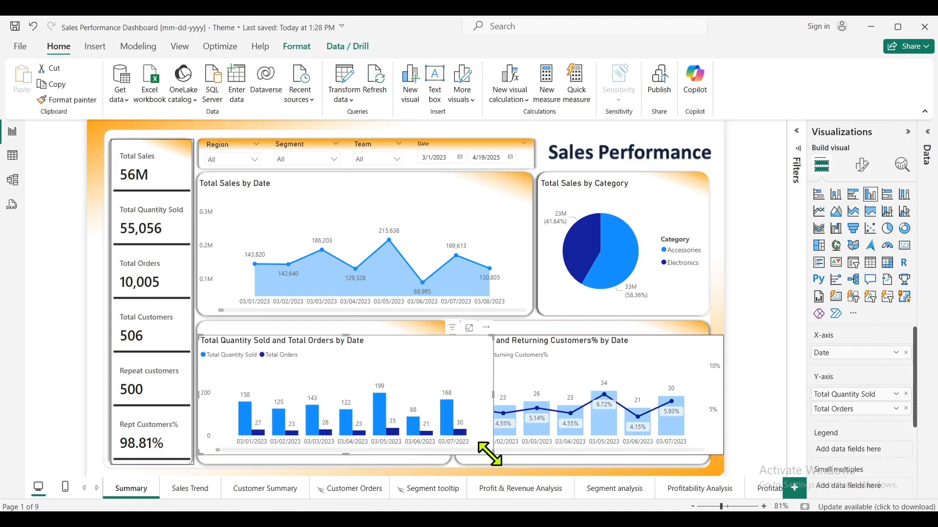
pyautogui.moveTo(490, 454); pyautogui.dragTo(446, 455)
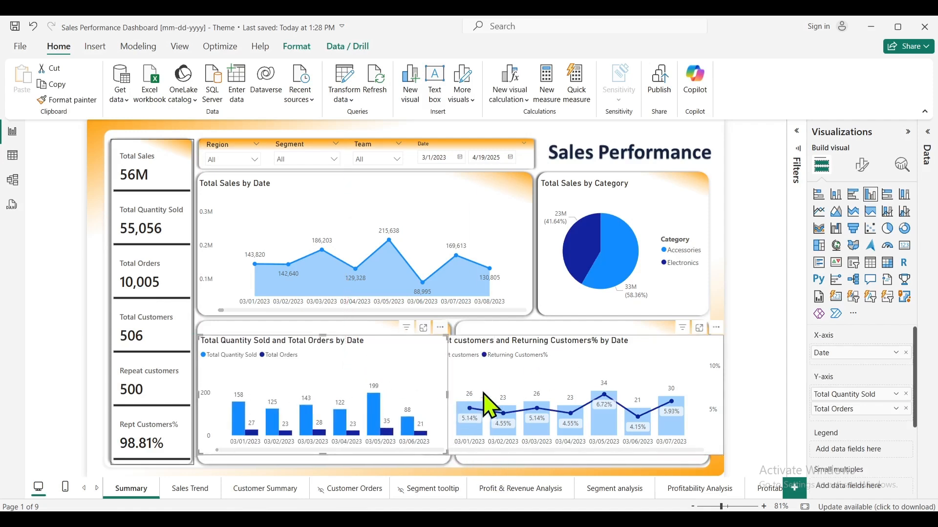
pyautogui.click(511, 396)
pyautogui.moveTo(426, 454); pyautogui.dragTo(461, 459)
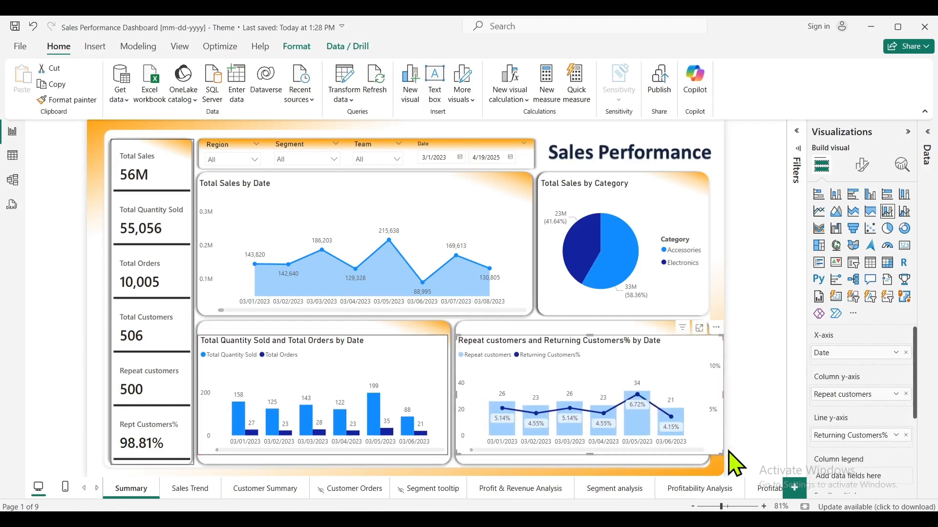
pyautogui.moveTo(715, 451); pyautogui.dragTo(704, 448)
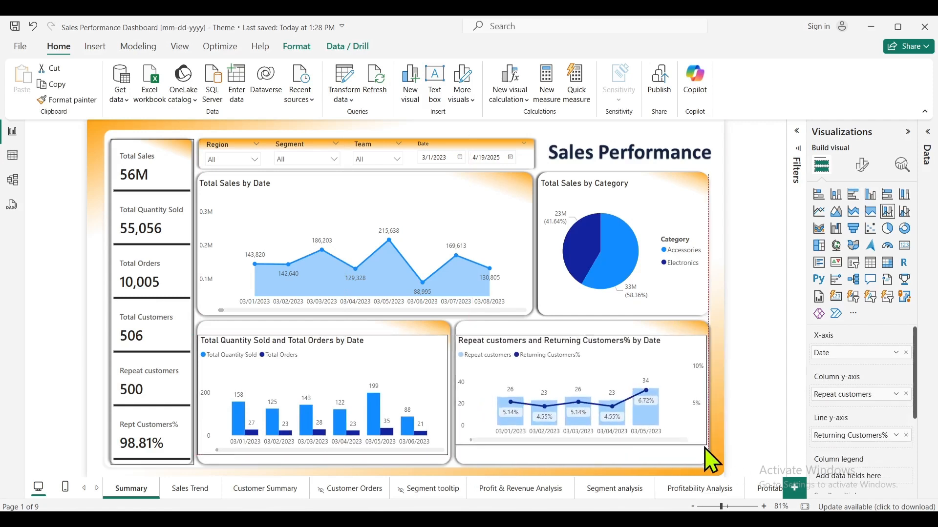
pyautogui.moveTo(584, 442); pyautogui.dragTo(592, 470)
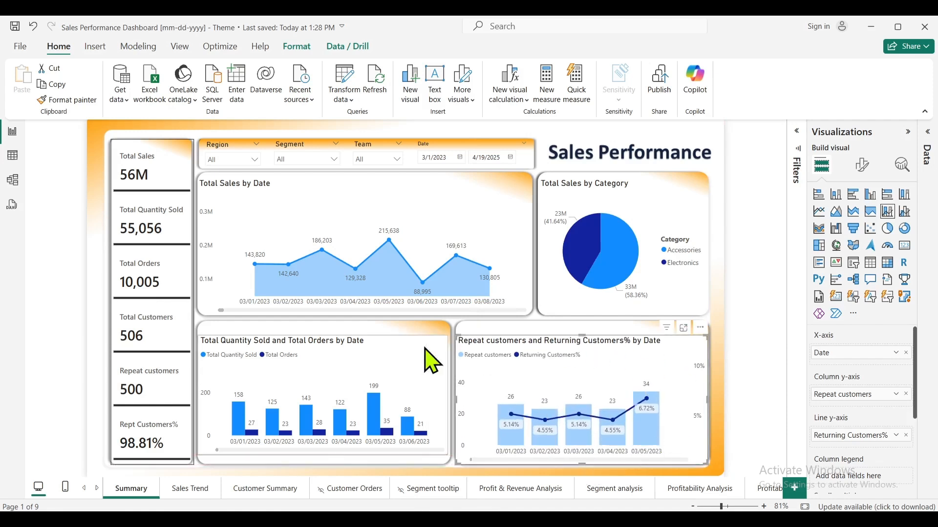
# - Stretch the Total Quantity Sold and Total Orders chart down to its panel's lower edge and turn off both lower charts' visual borders
pyautogui.click(384, 408)
pyautogui.moveTo(321, 454); pyautogui.dragTo(324, 471)
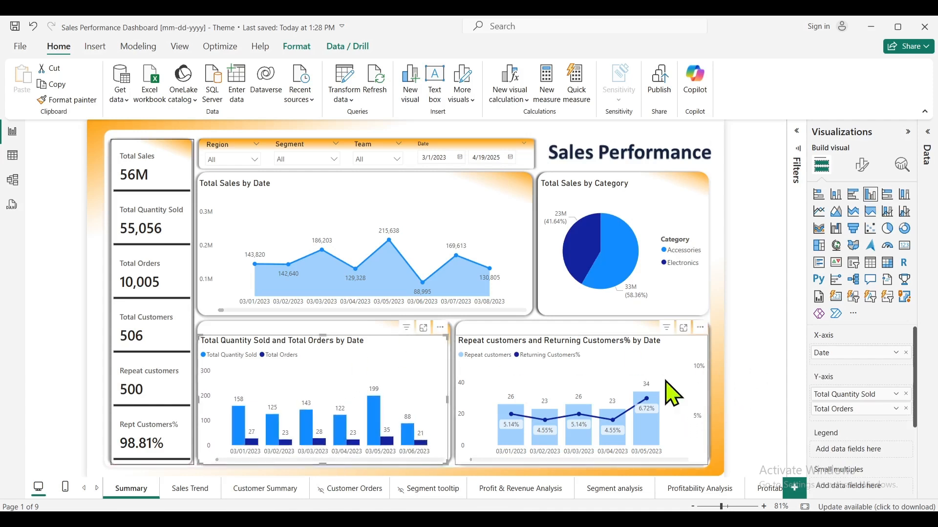
pyautogui.click(863, 165)
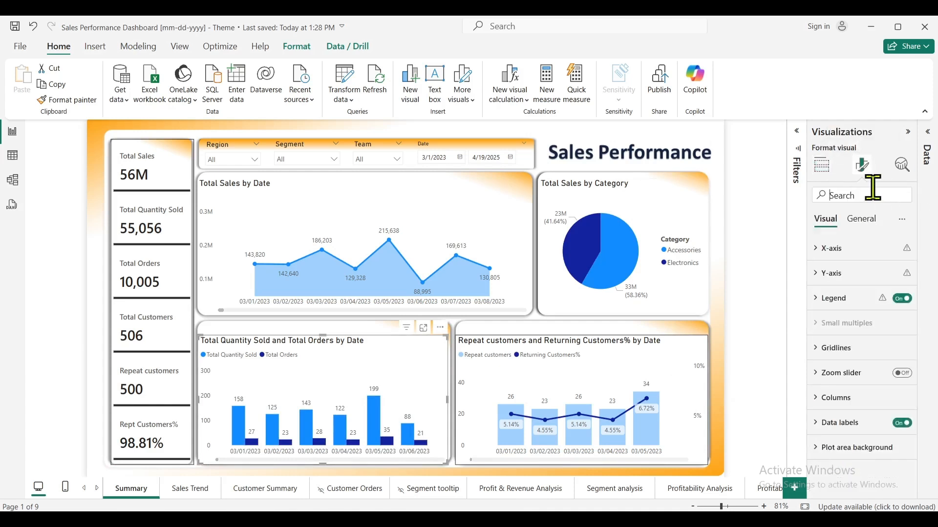
pyautogui.click(874, 190)
pyautogui.write('bor')
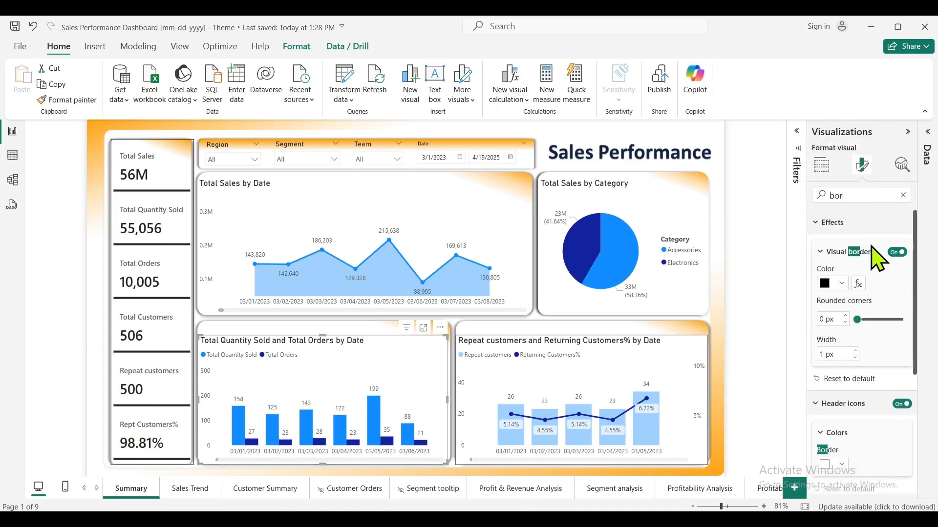
pyautogui.click(593, 358)
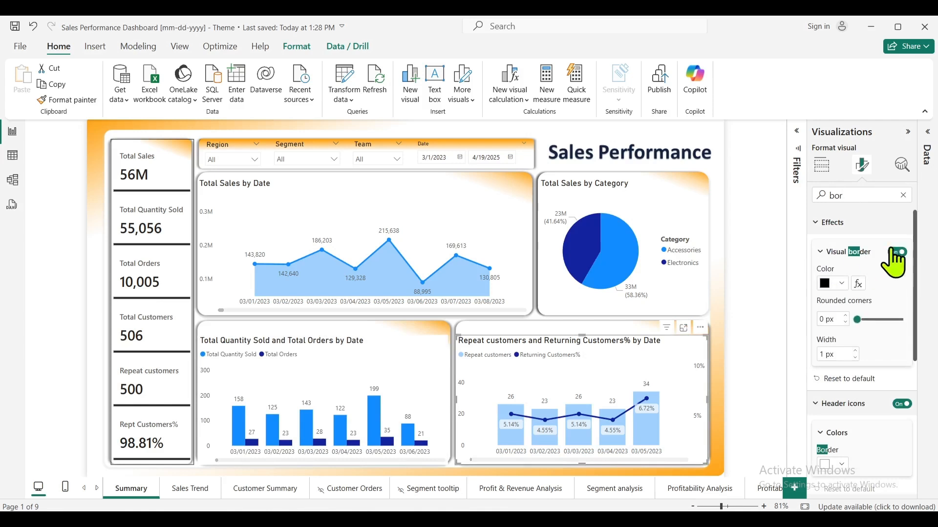
# - Turn off the background of the Repeat customers chart and the Total Quantity Sold and Total Orders chart, leaving no visual selected
pyautogui.hotkey('shift', 'Left')
pyautogui.write('back')
pyautogui.scroll(-3, 859, 386)
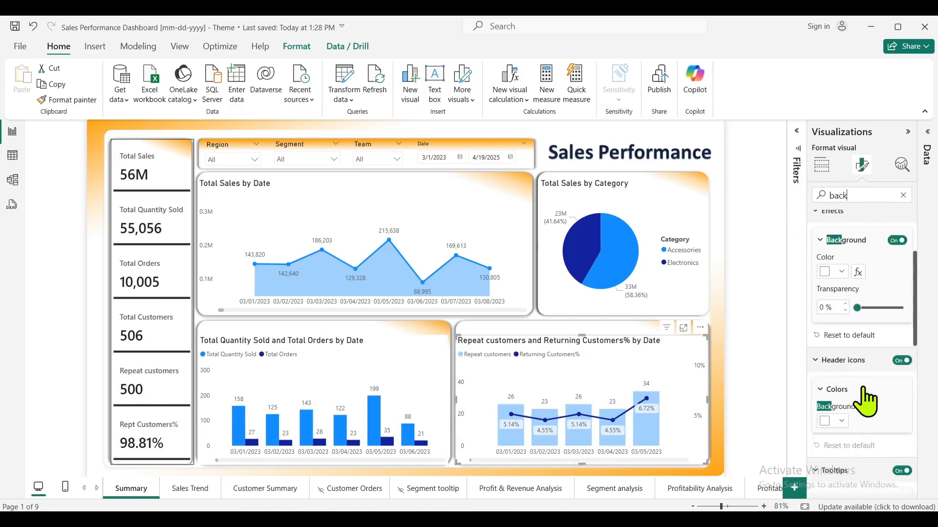
pyautogui.click(896, 241)
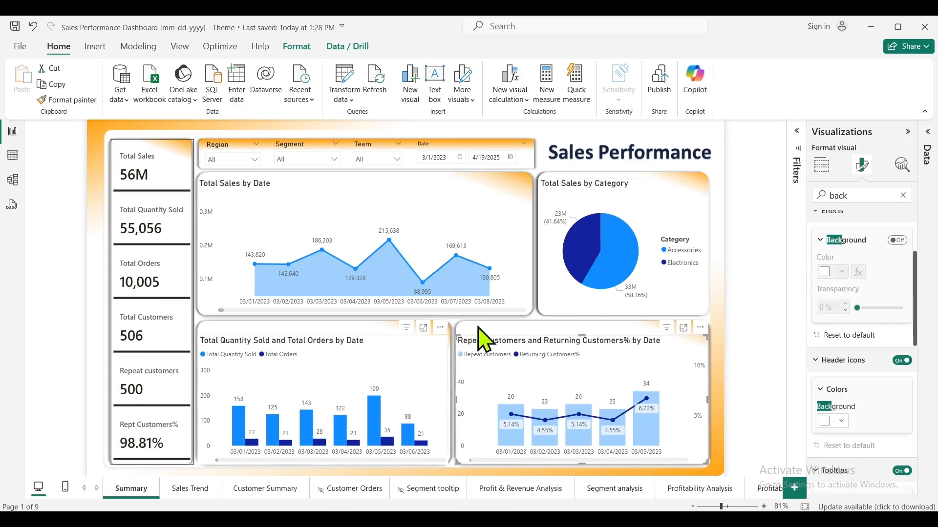
pyautogui.click(440, 347)
pyautogui.click(896, 241)
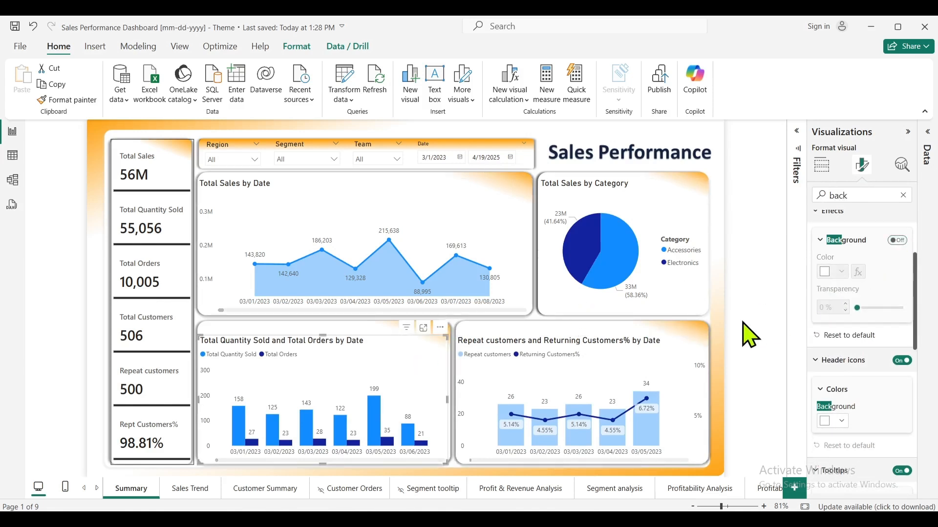
pyautogui.click(743, 323)
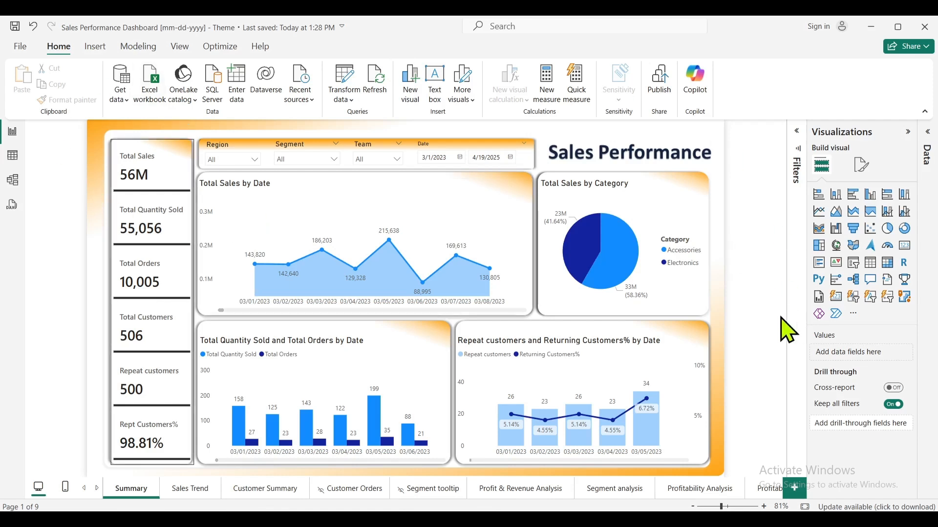
pyautogui.click(758, 328)
pyautogui.click(747, 335)
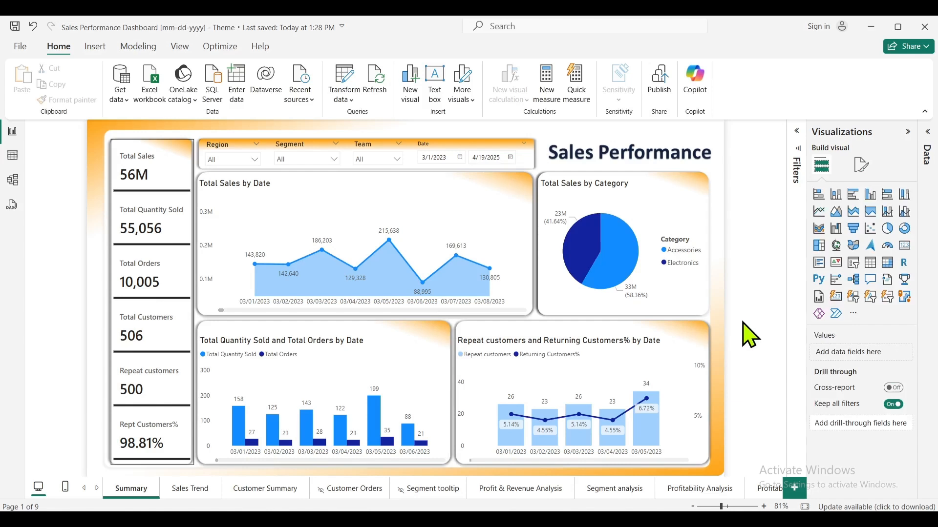